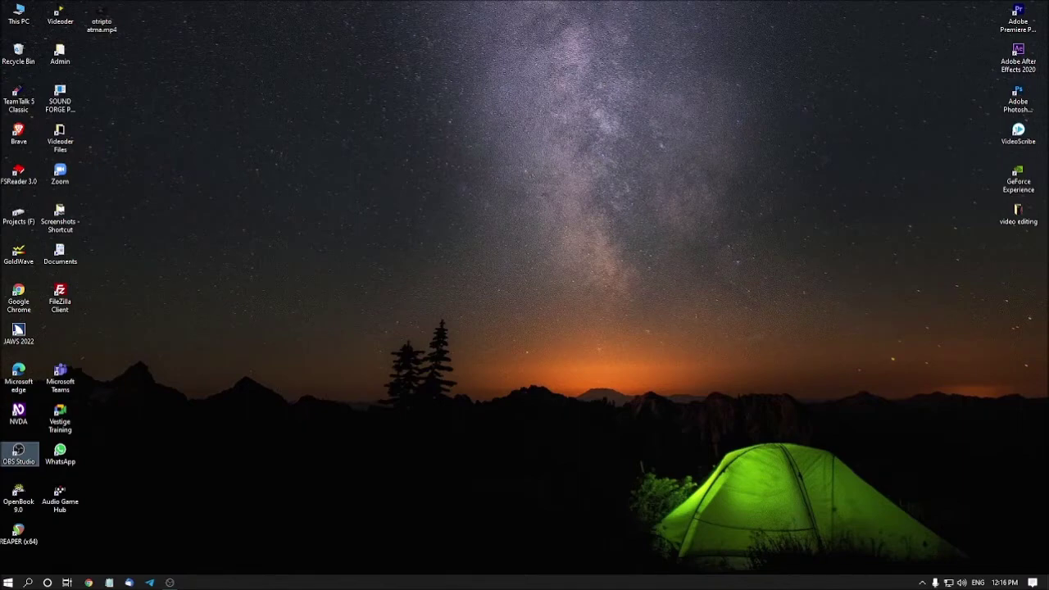
Launch Excel from the Windows Start search to get a blank workbook, Book1.
key(super)
text(excel)
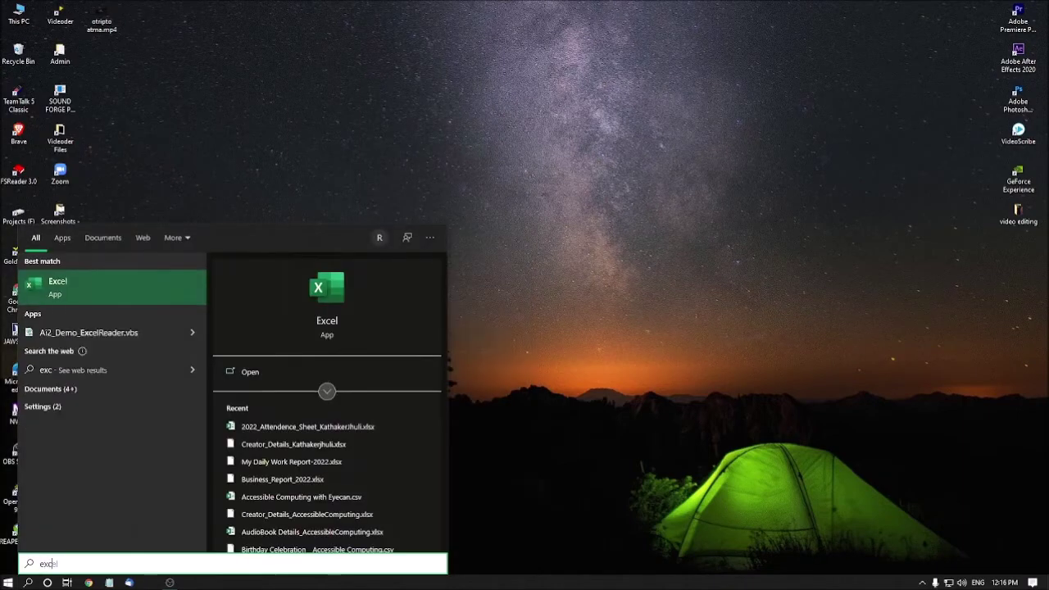
key(Return)
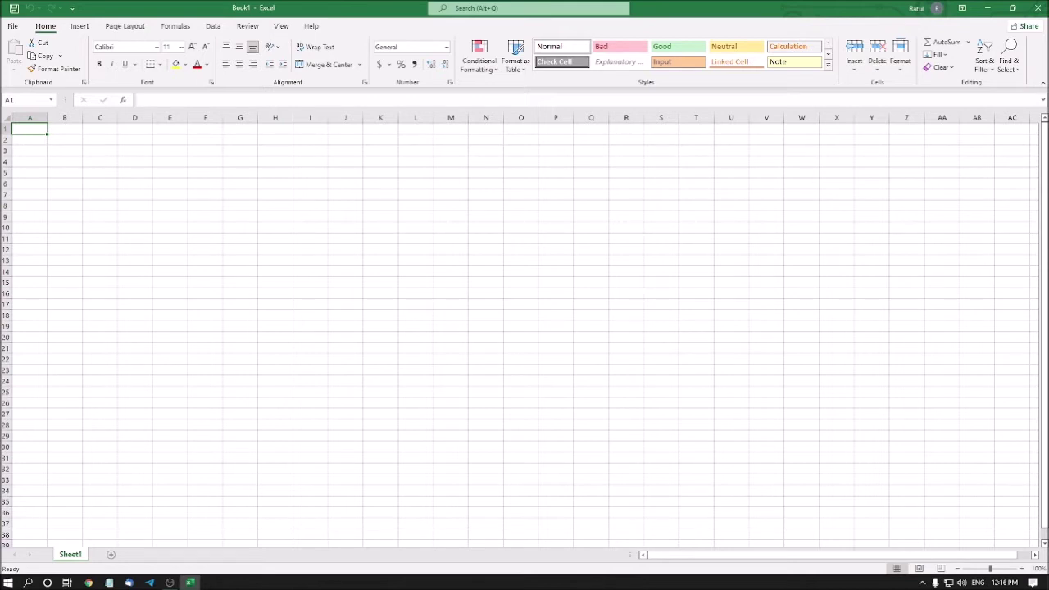
Insert a new blank worksheet, Sheet2, before Sheet1 with Shift+F11.
key(shift+F11)
Add worksheets Sheet3 and Sheet4, giving the tab order Sheet3, Sheet4, Sheet2, Sheet1.
key(ctrl+Page_Down)
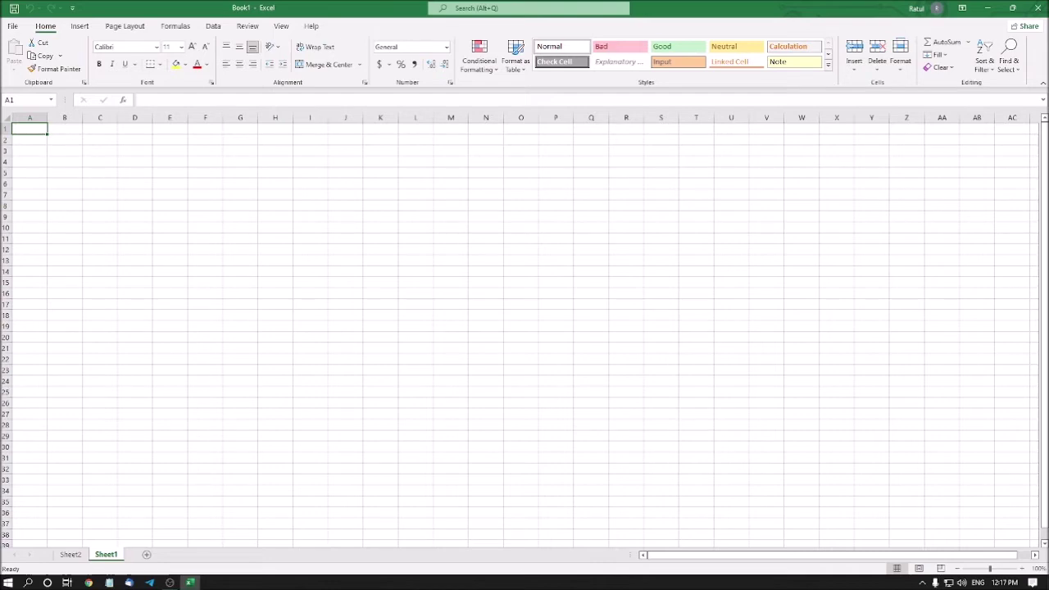
key(ctrl+Page_Up)
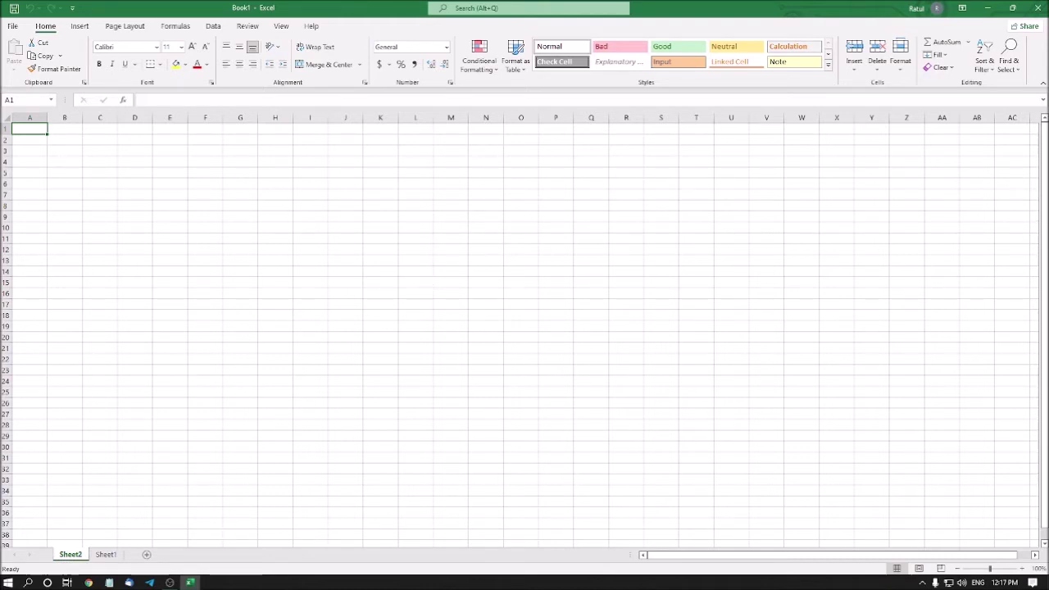
key(shift+F11)
key(ctrl+Page_Down)
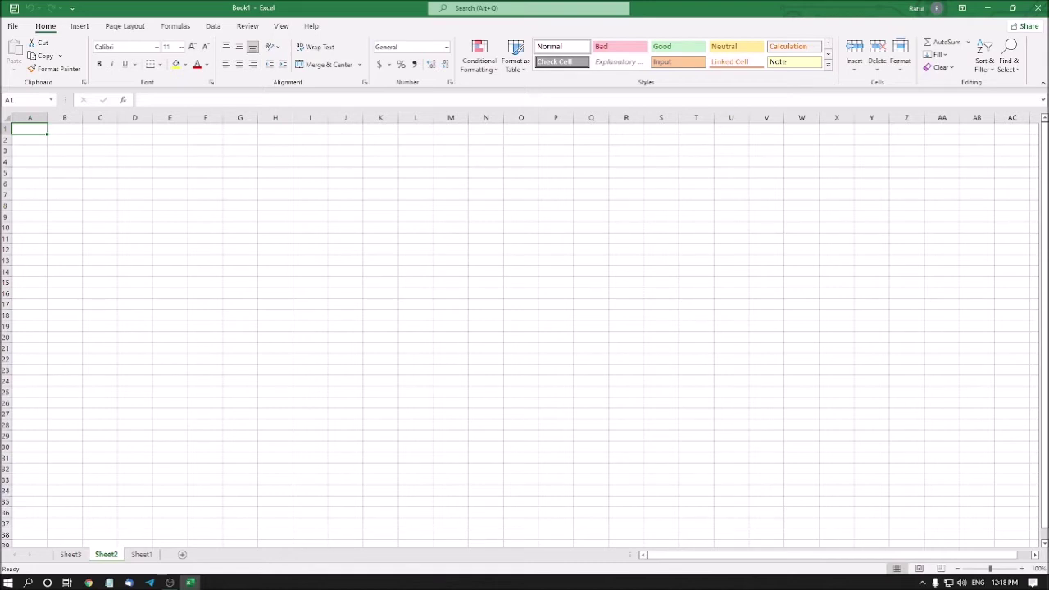
key(shift+F11)
key(ctrl+Page_Up)
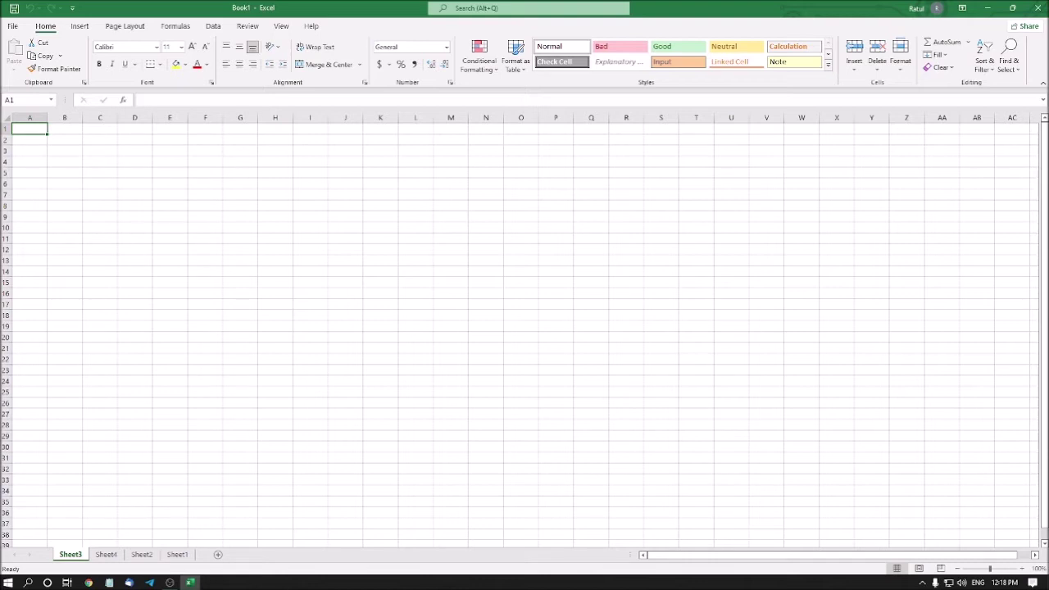
key(ctrl+Page_Down)
key(ctrl+Page_Down)
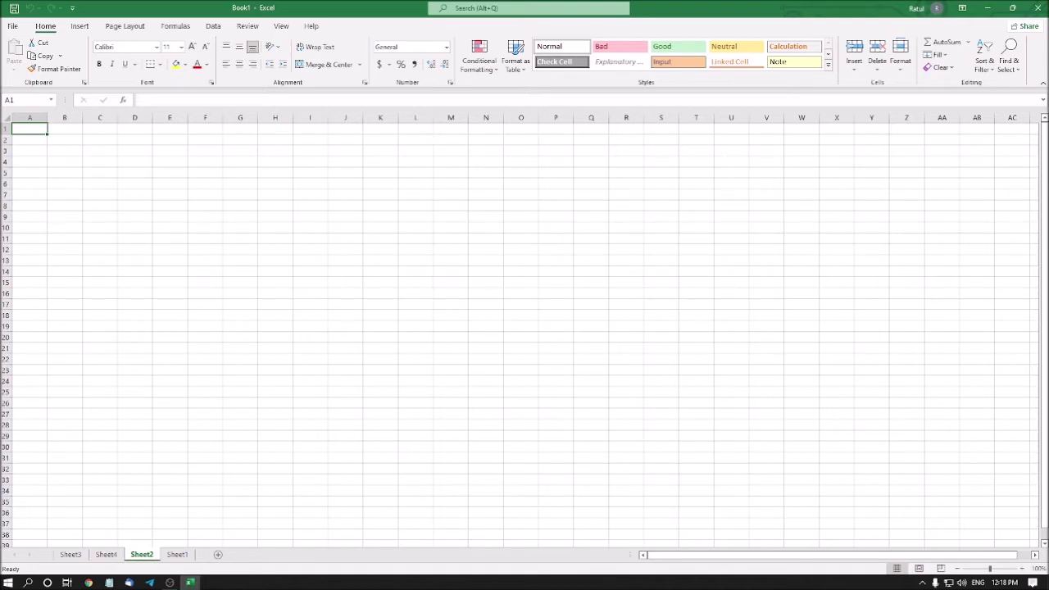
Insert Sheet5 before Sheet1, then cycle through all five sheet tabs.
key(ctrl+Page_Down)
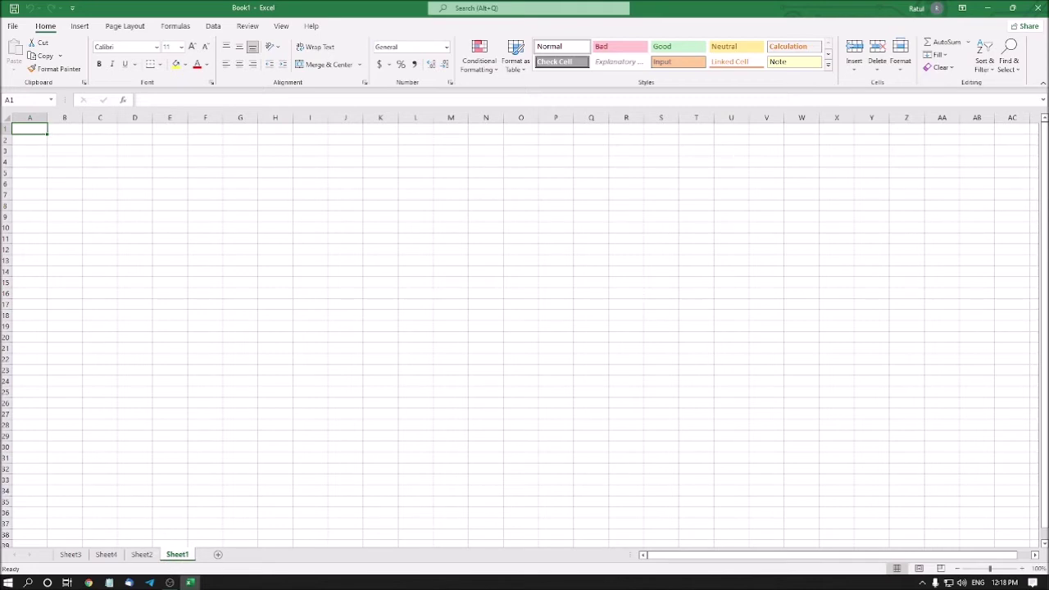
key(shift+F11)
key(ctrl+Page_Up)
key(ctrl+Page_Up)
key(ctrl+Page_Up)
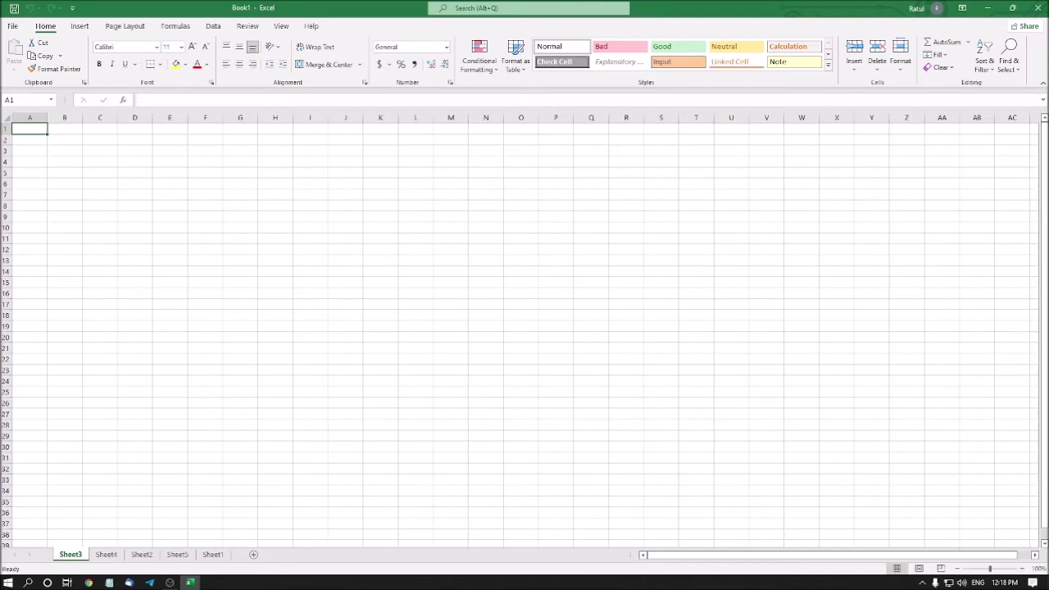
key(ctrl+Page_Down)
key(ctrl+Page_Up)
key(ctrl+Page_Down)
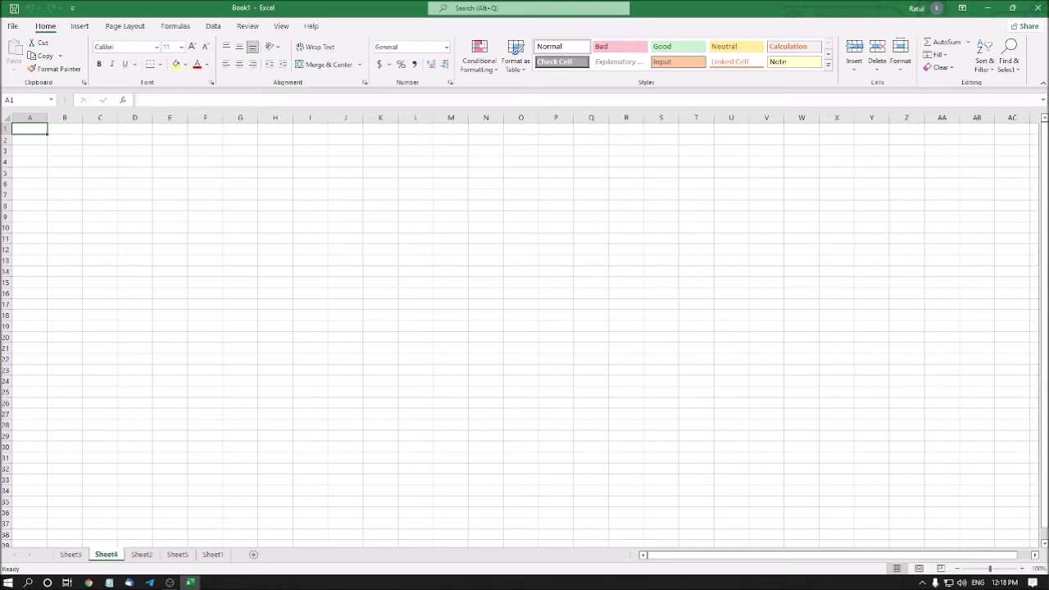
key(ctrl+Page_Down)
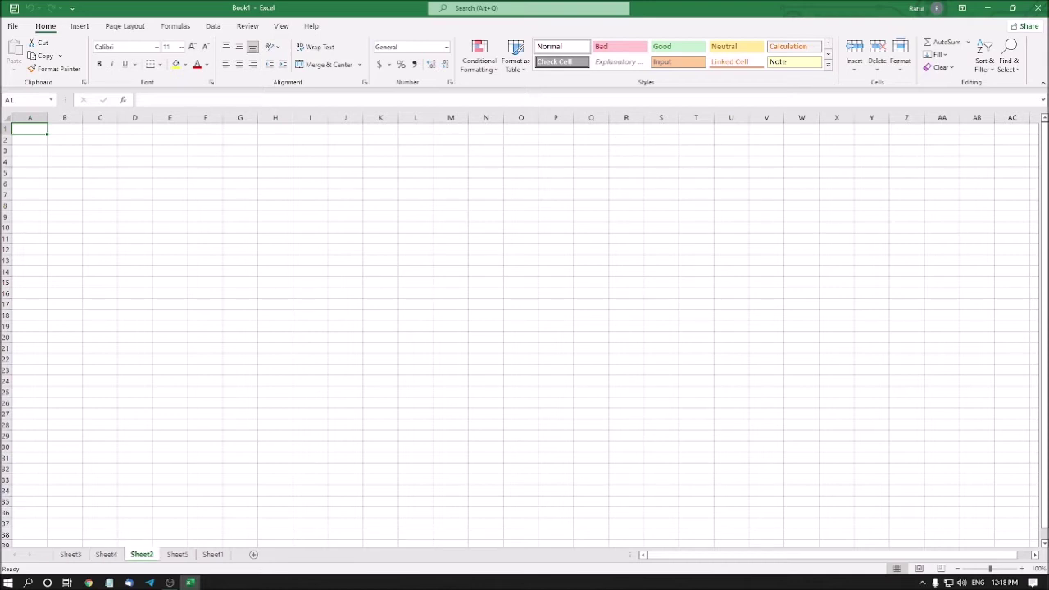
key(ctrl+Page_Down)
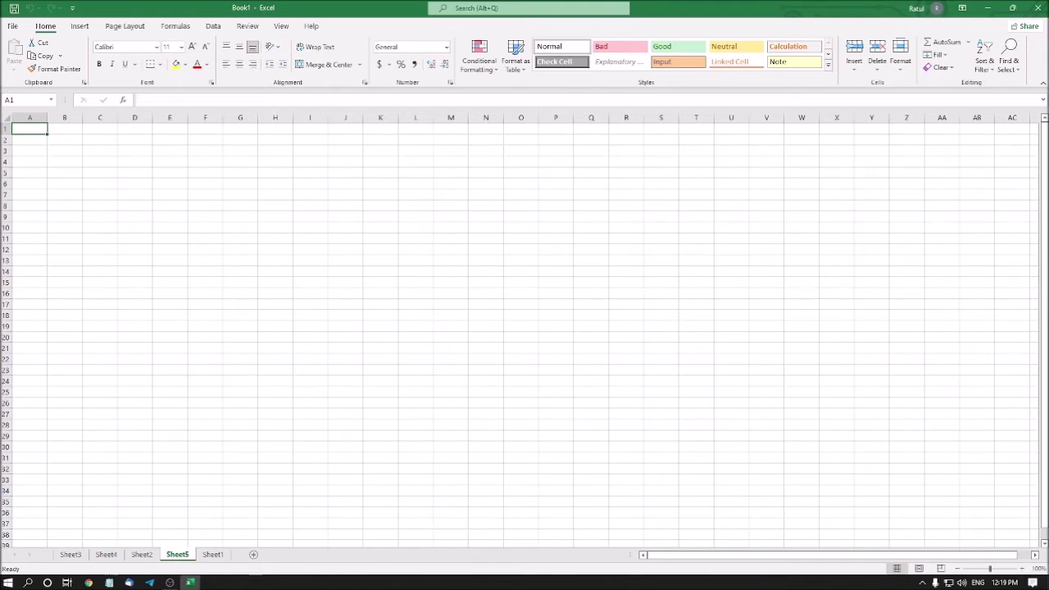
key(ctrl+Page_Down)
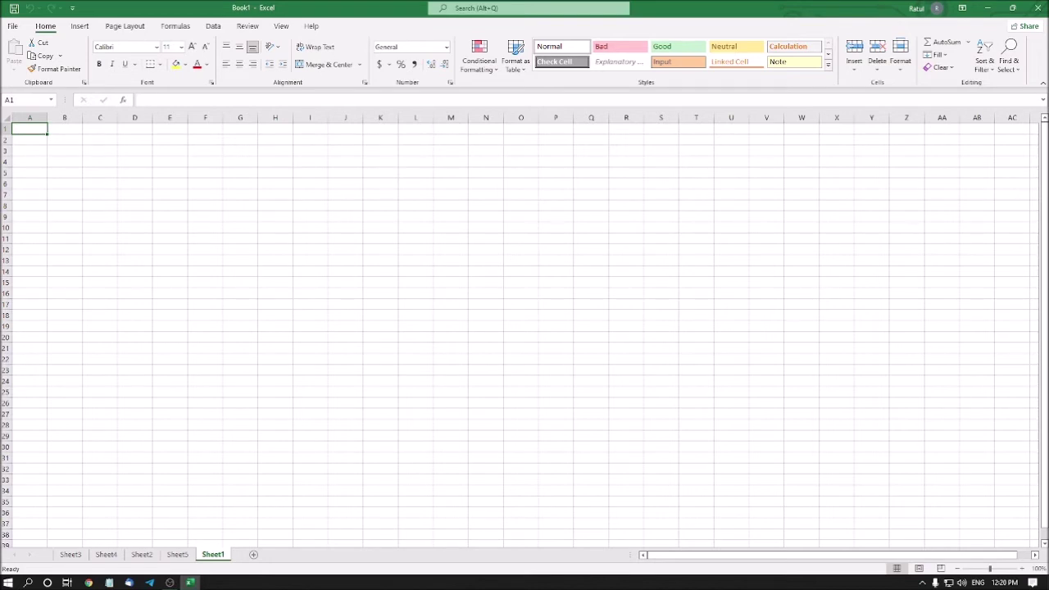
With Sheet2 active, open the Home > Format sheet options list.
key(ctrl+Page_Up)
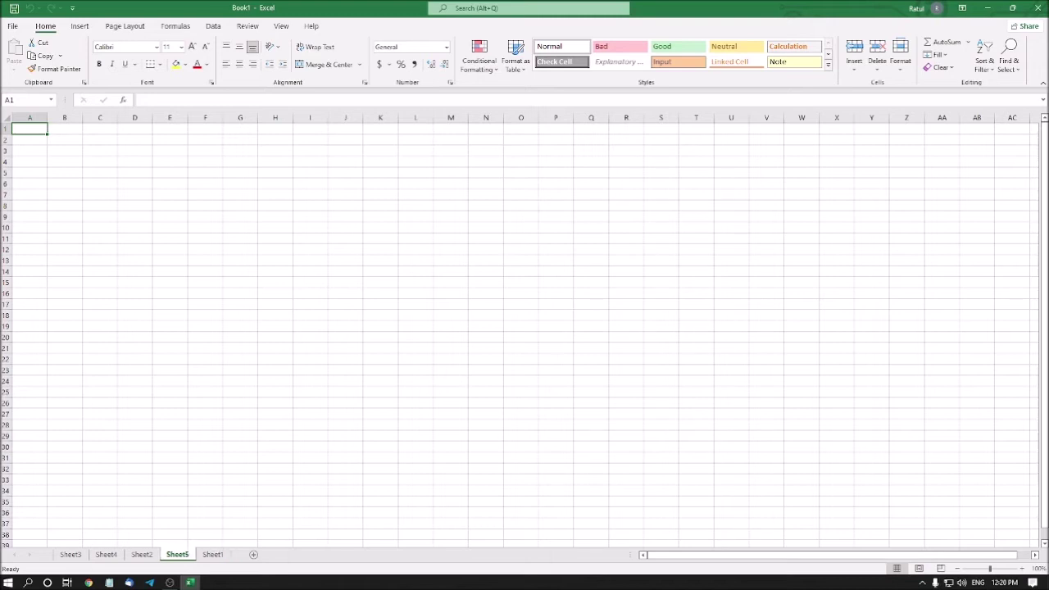
key(ctrl+Page_Up)
key(ctrl+Page_Up)
key(ctrl+Page_Down)
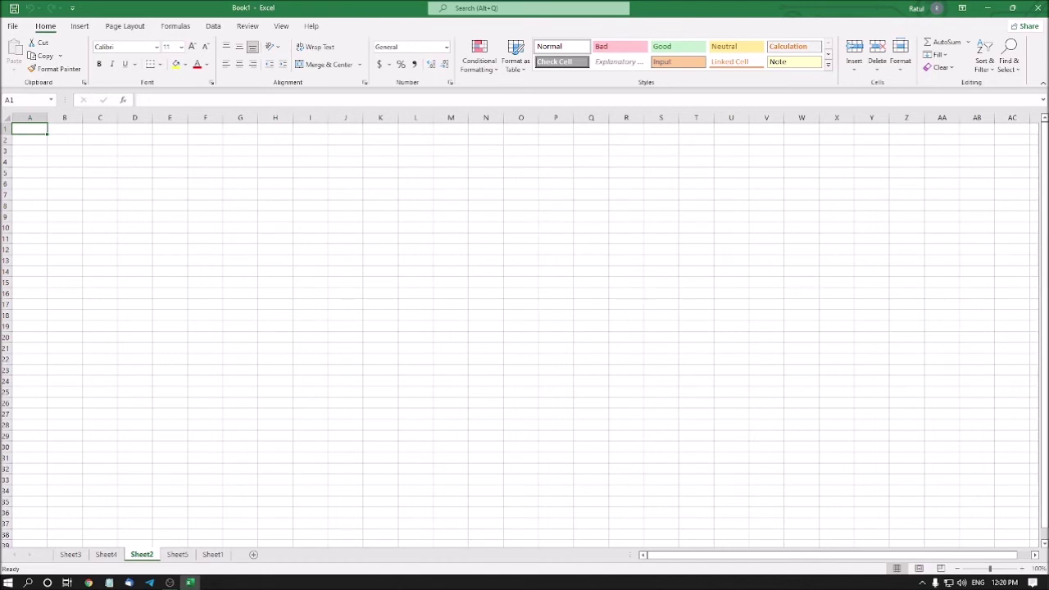
key(alt+h)
key(o)
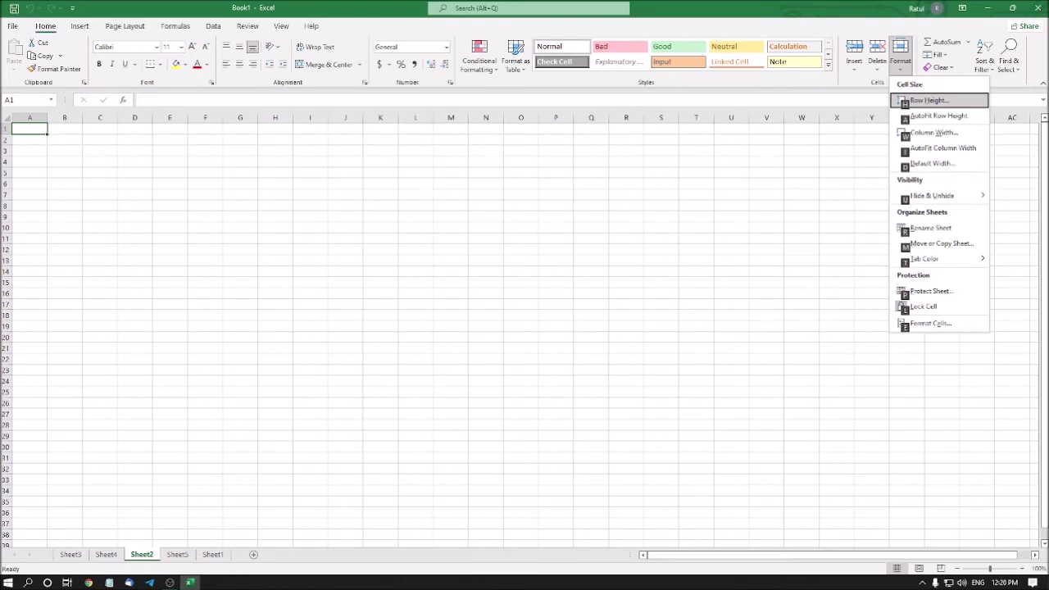
Choose Move or Copy Sheet from the Format list for Sheet2.
key(Down)
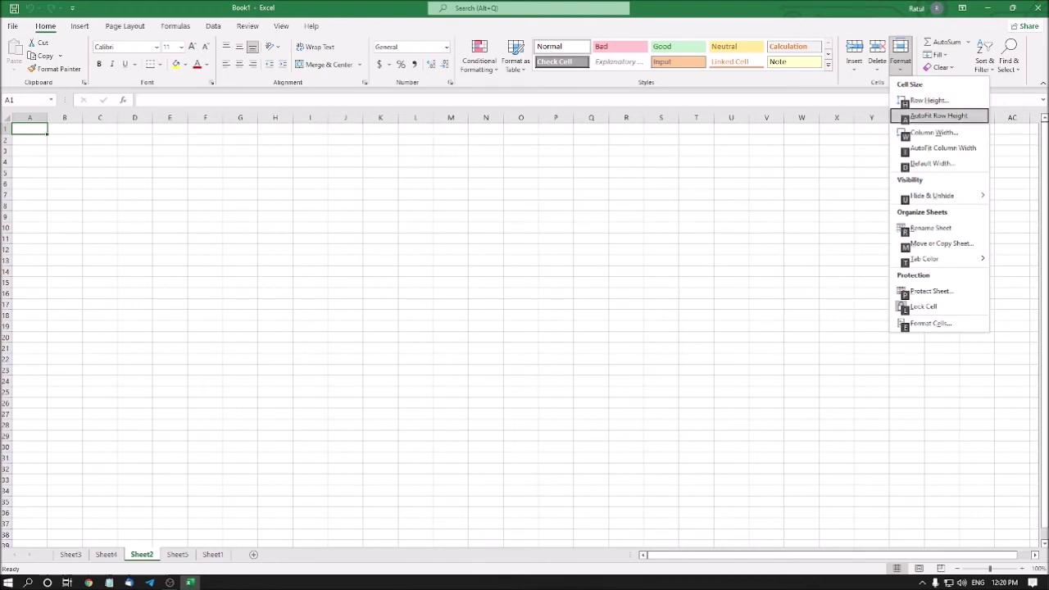
key(Down)
key(Down)
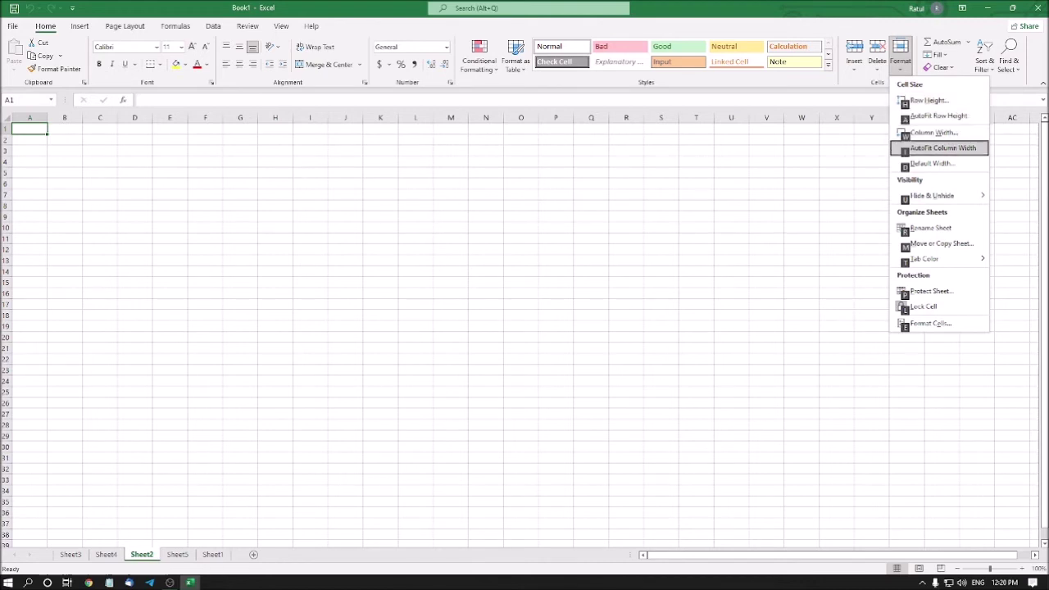
key(Down)
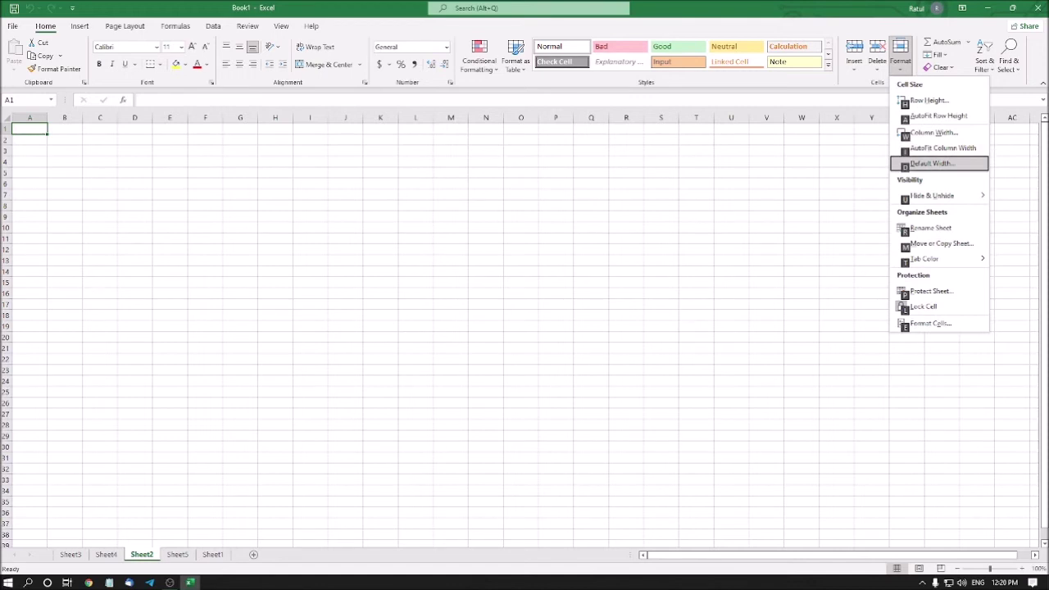
key(Down)
key(Down)
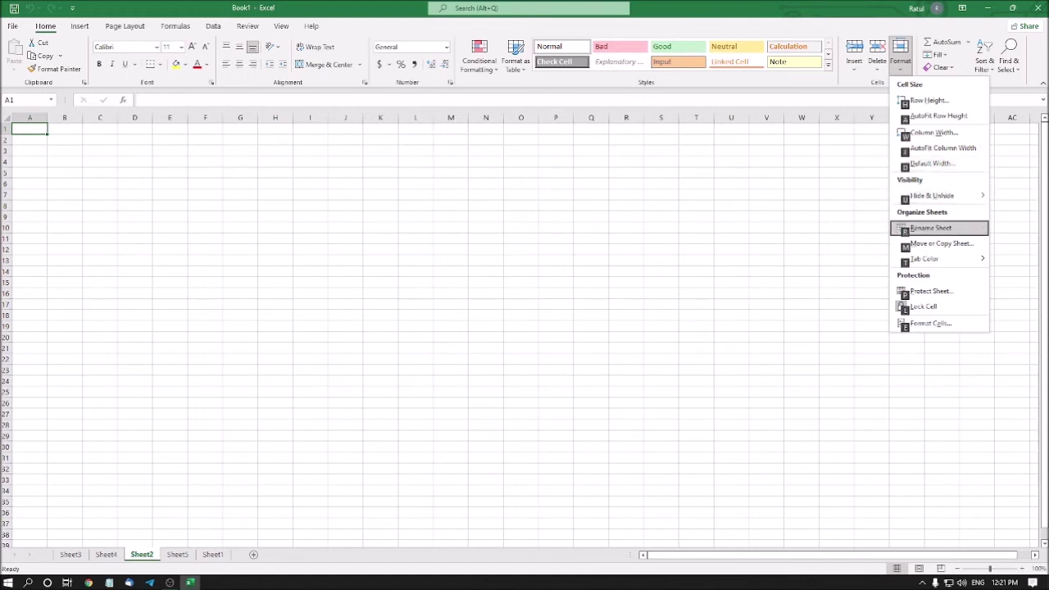
key(Down)
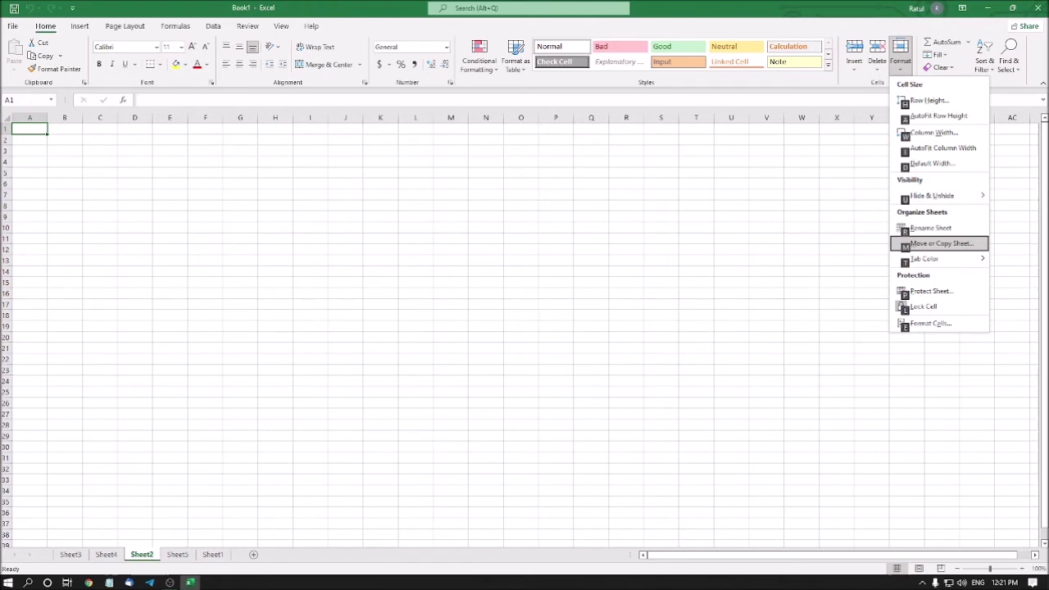
key(Return)
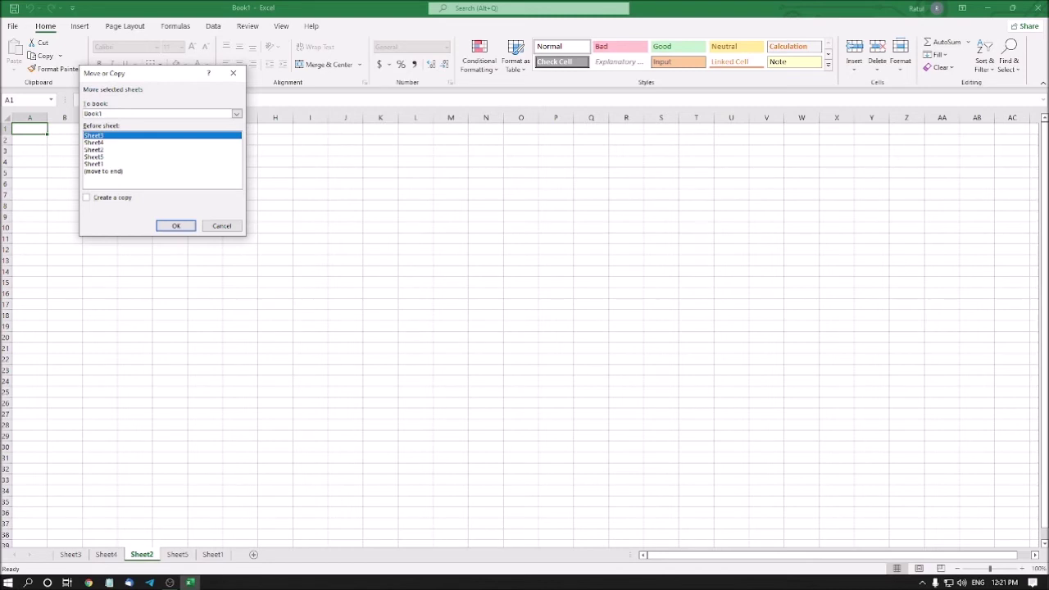
Move Sheet2 before Sheet3 so it becomes the first tab.
click(95, 143)
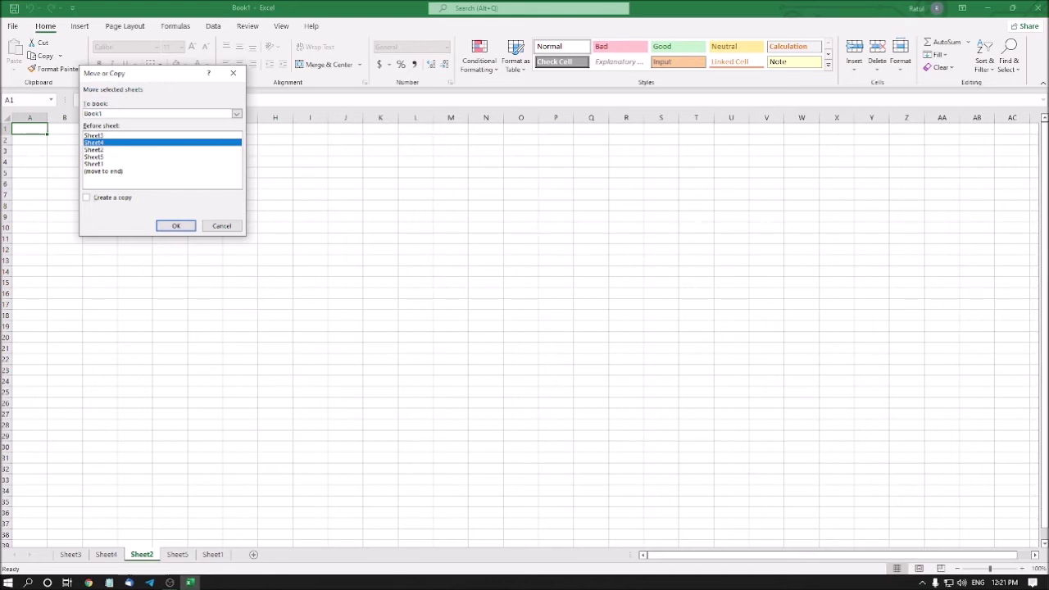
click(94, 149)
key(Down)
key(Down)
key(Up)
key(Up)
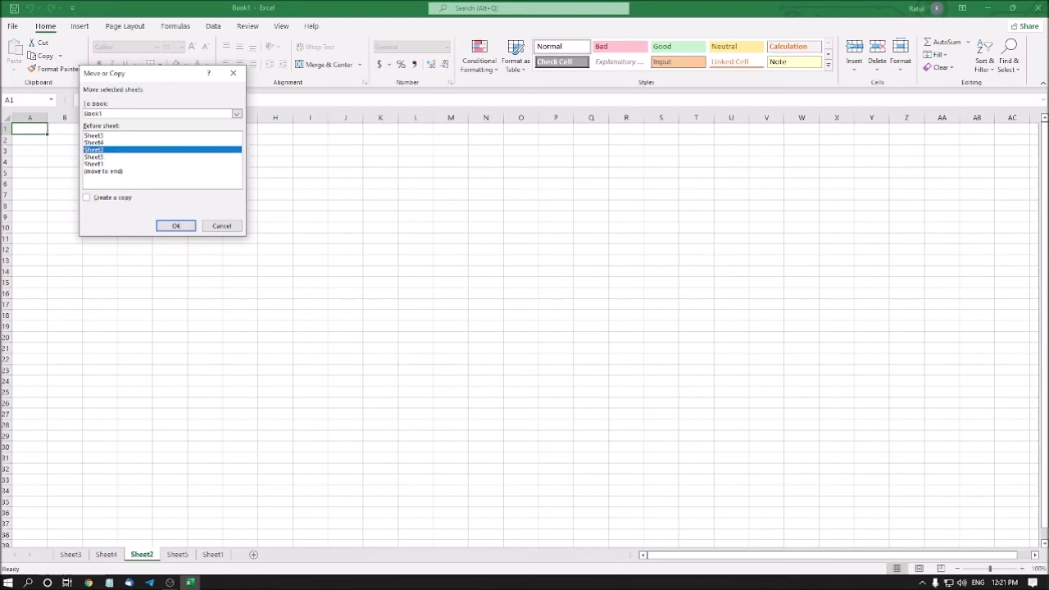
click(94, 156)
click(95, 149)
click(104, 170)
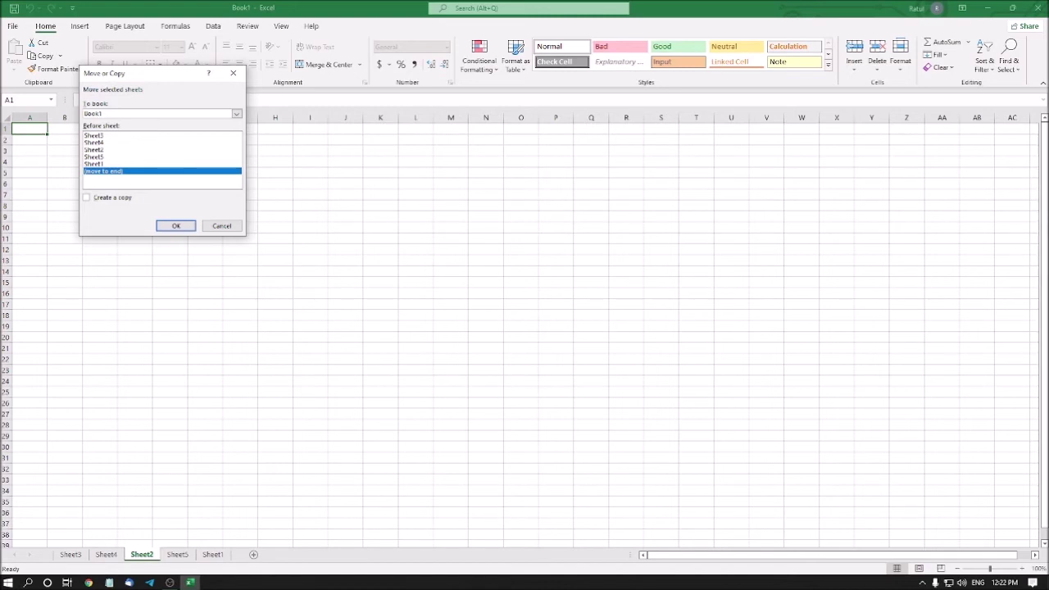
key(Up)
key(Up)
key(Up)
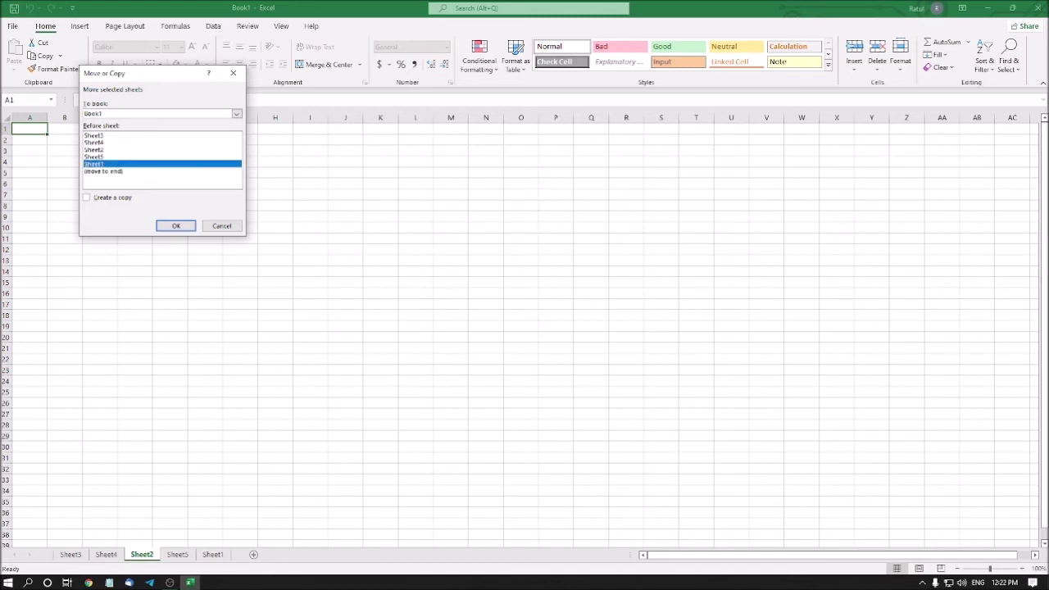
key(Up)
key(Up)
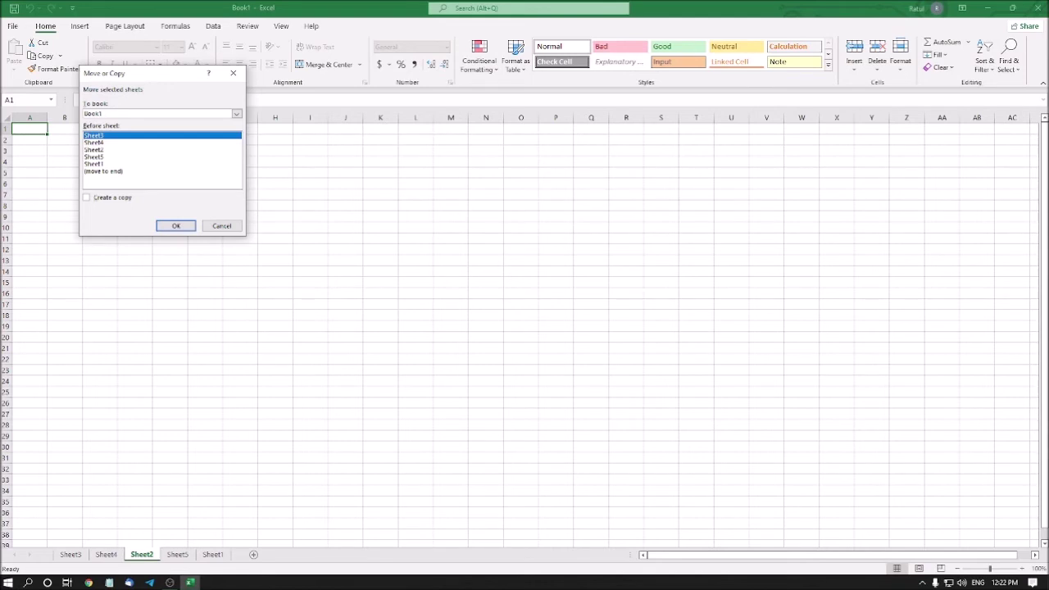
key(Return)
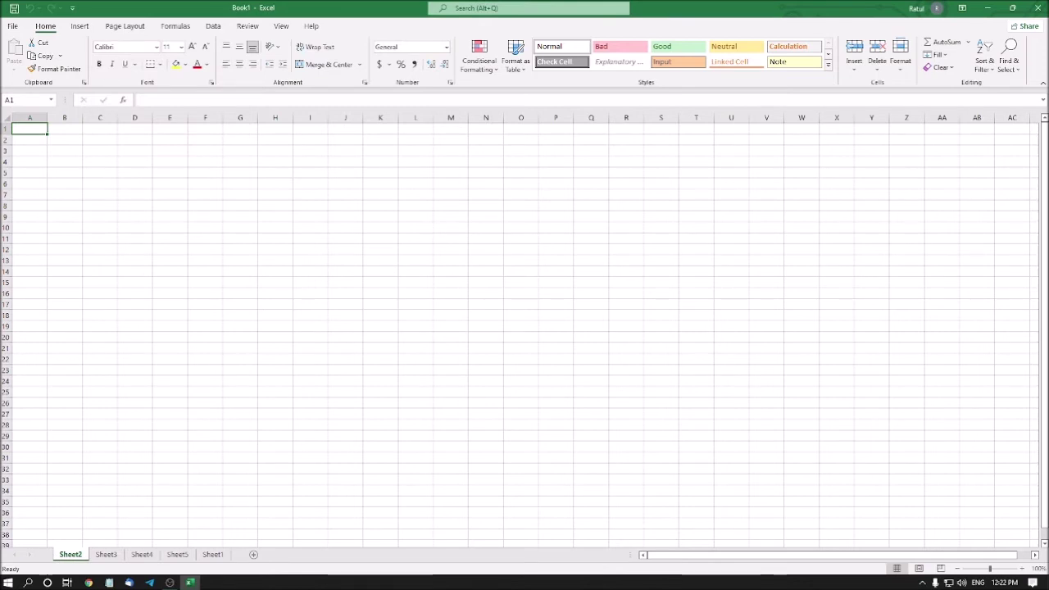
Step through the sheet tabs until Sheet1, at the end, is active.
key(ctrl+Page_Down)
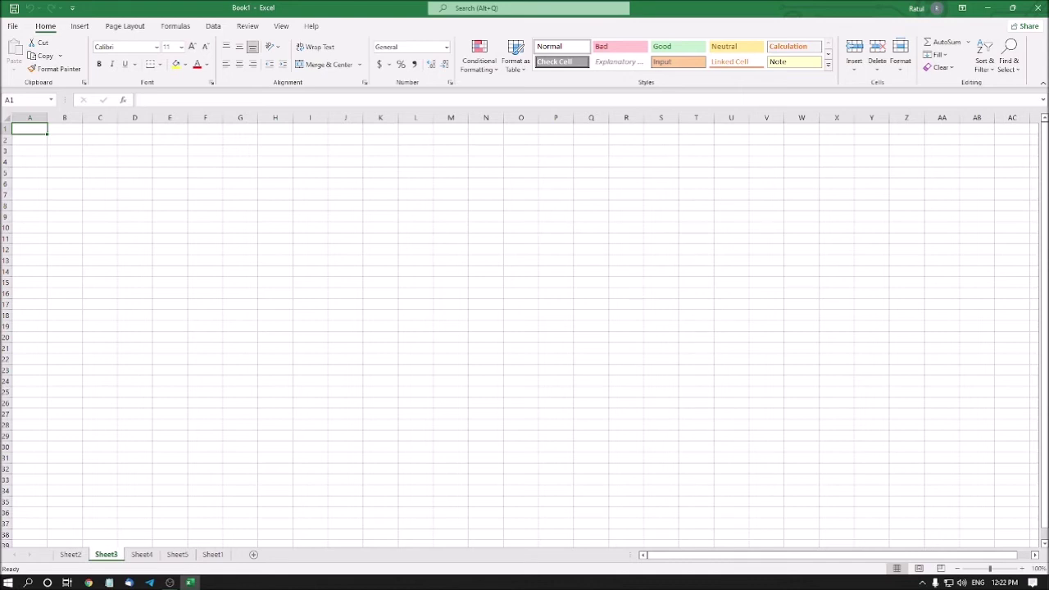
key(ctrl+Page_Up)
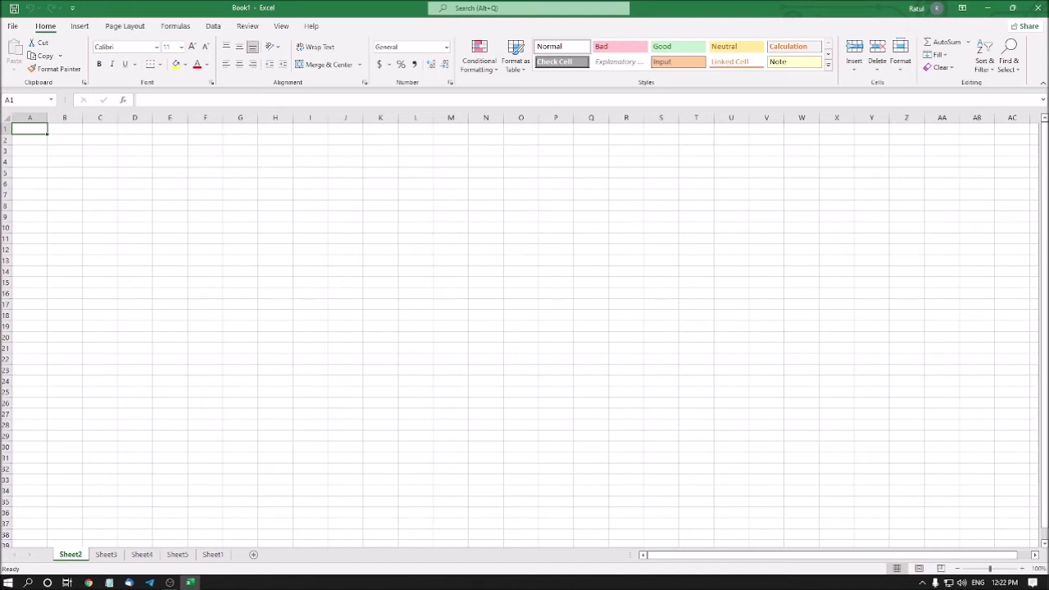
key(ctrl+Page_Down)
key(ctrl+Page_Down)
key(ctrl+Page_Down)
key(ctrl+Page_Down)
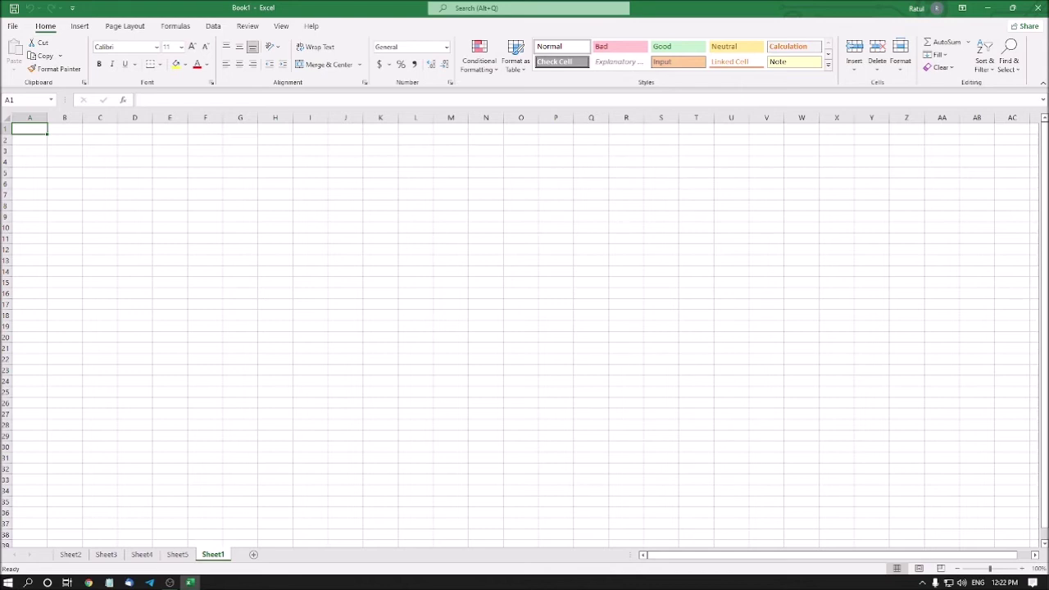
key(alt+h)
Move Sheet1 before Sheet2 so the tabs run Sheet1 through Sheet5.
key(o)
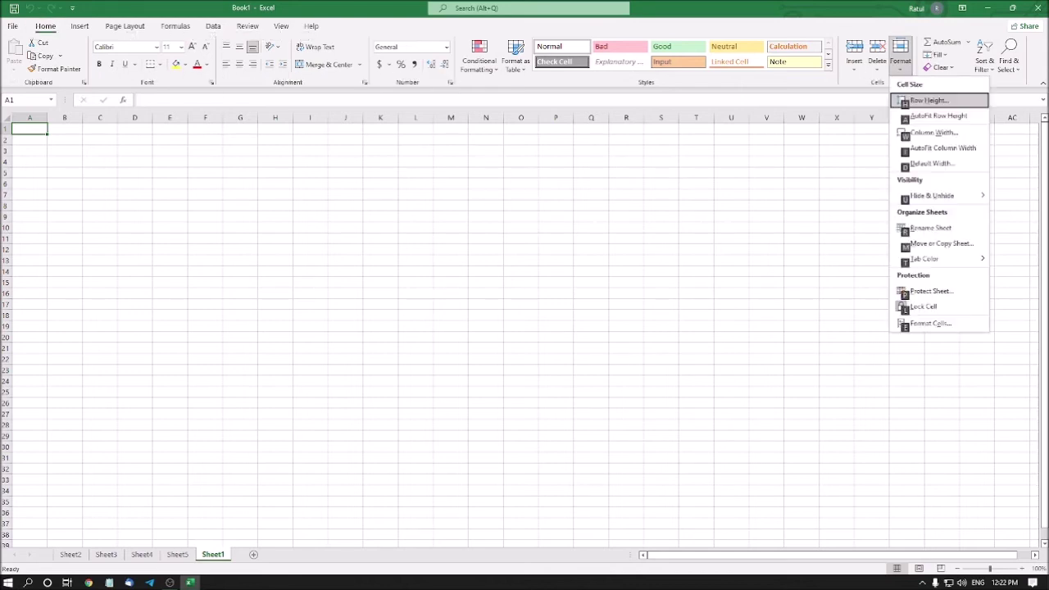
key(m)
click(93, 142)
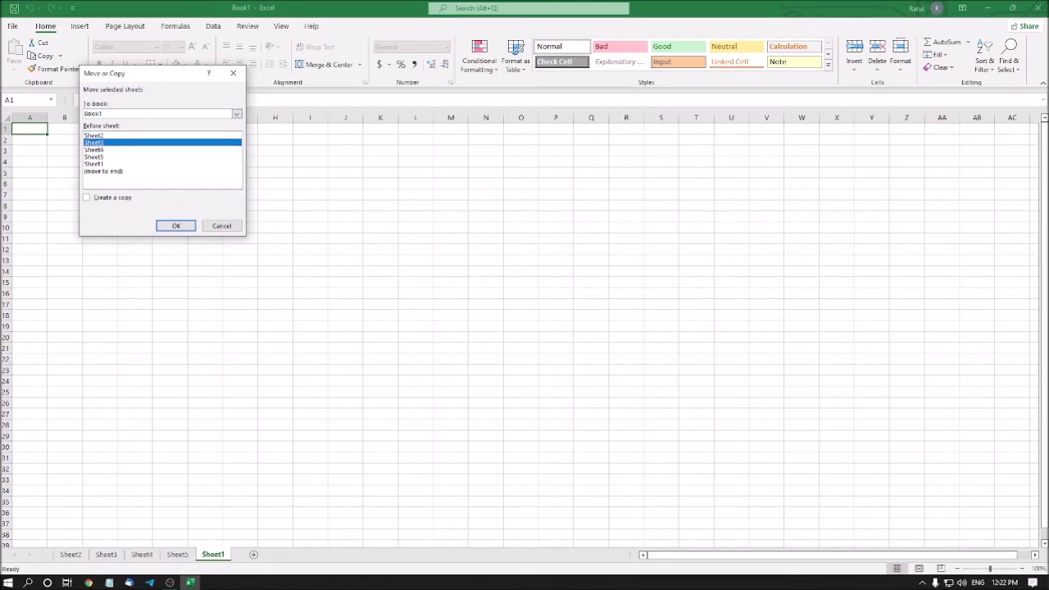
click(94, 150)
click(94, 156)
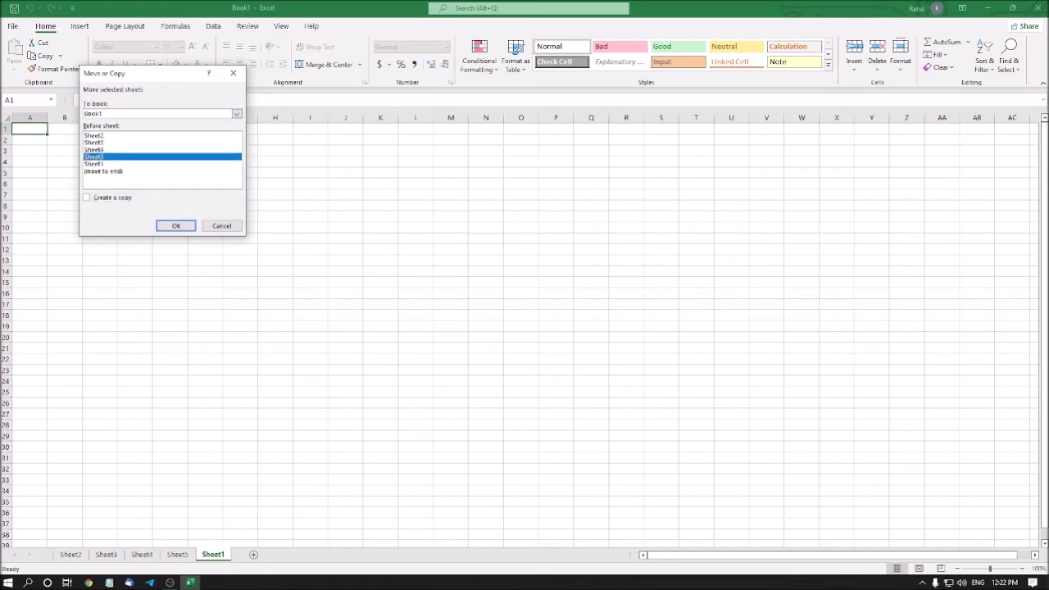
click(93, 164)
click(94, 156)
click(94, 149)
click(93, 143)
click(93, 135)
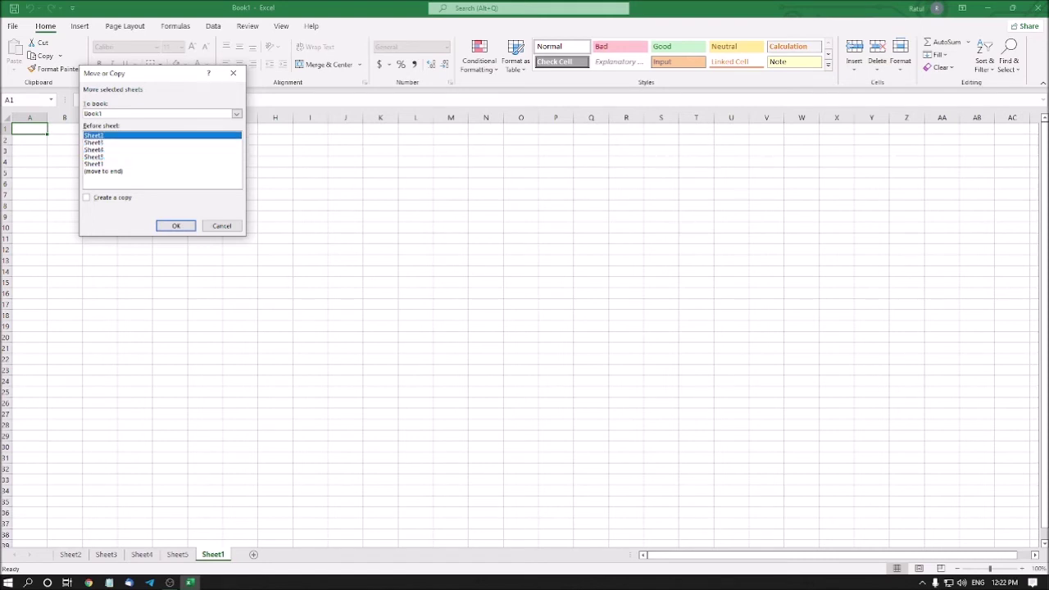
key(Return)
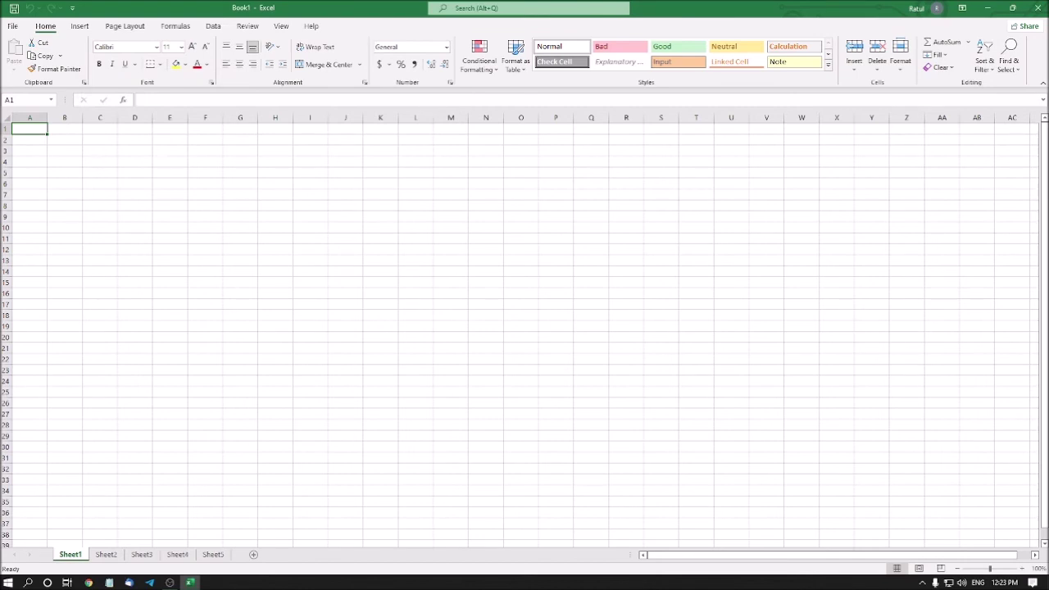
key(ctrl+Page_Down)
key(ctrl+Page_Up)
key(ctrl+Page_Down)
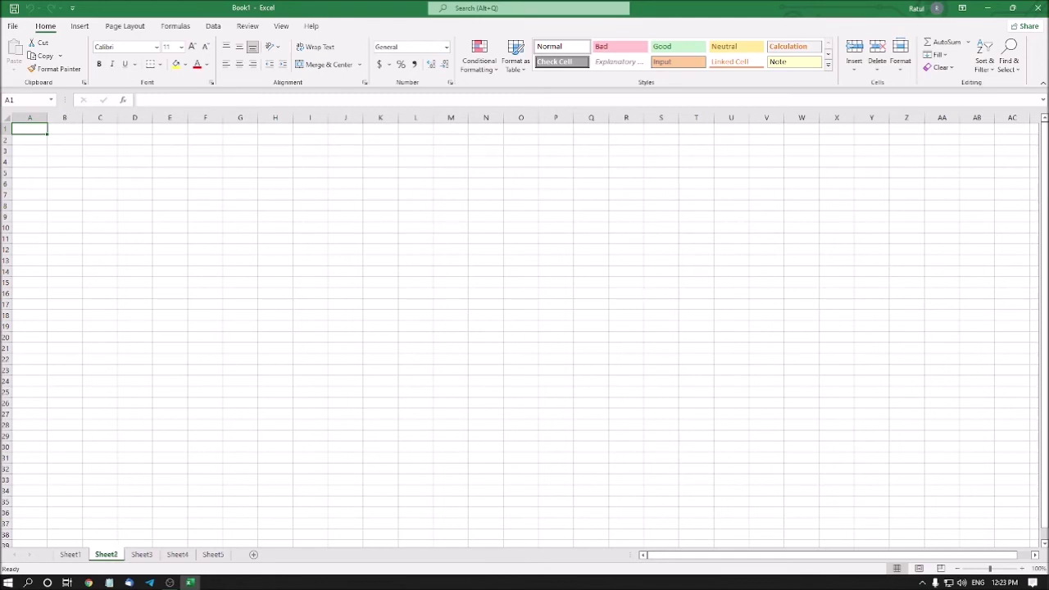
key(ctrl+Page_Down)
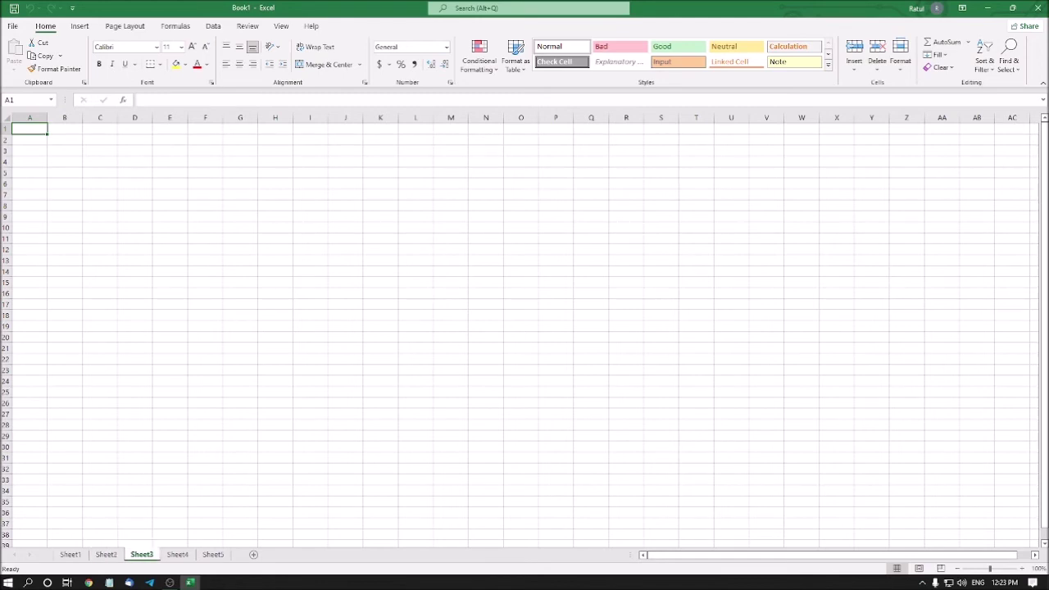
key(ctrl+Page_Down)
key(ctrl+Page_Down)
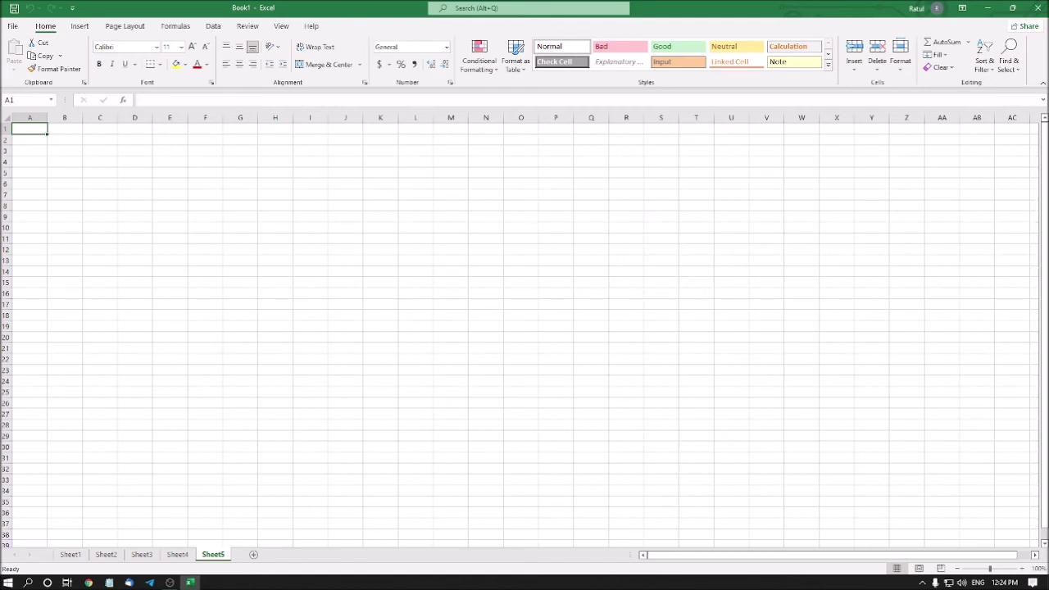
key(ctrl+Page_Up)
key(ctrl+Page_Up)
key(ctrl+Page_Up)
key(ctrl+Page_Up)
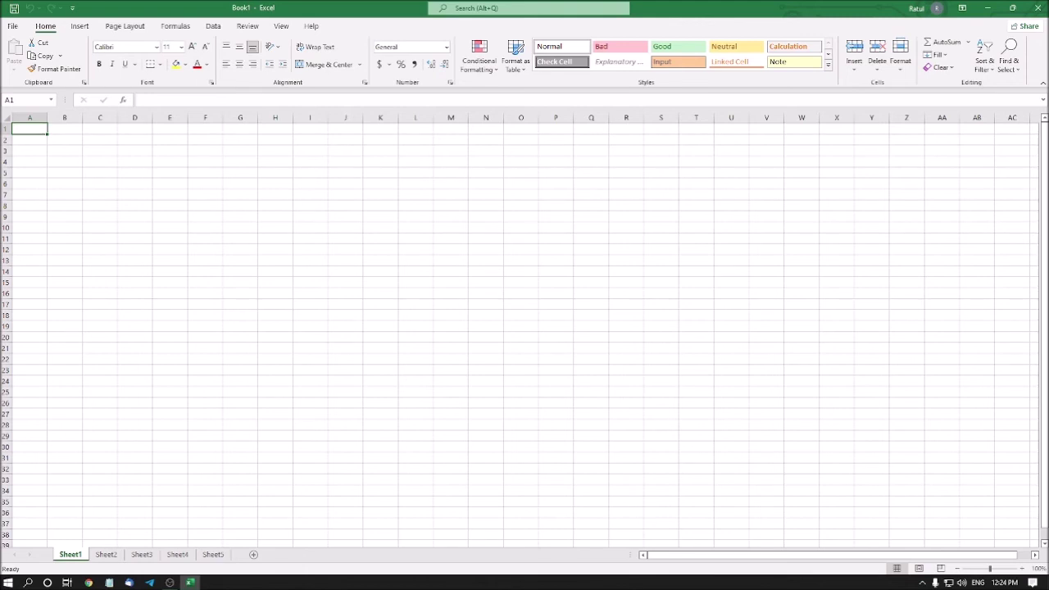
Open the Format dropdown on Sheet1 and move down toward Rename Sheet.
key(alt+h)
key(o)
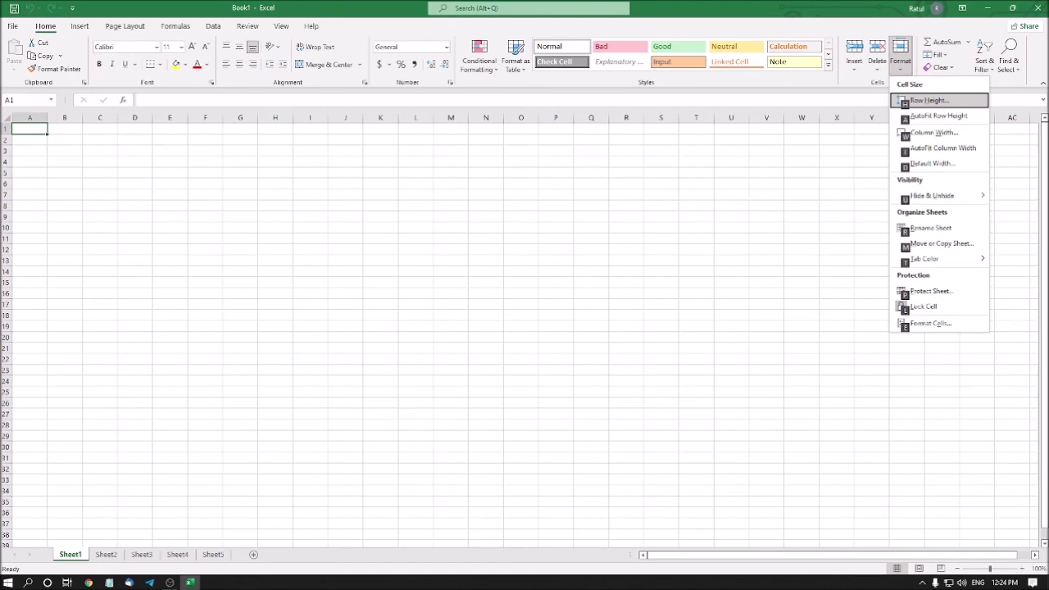
key(Down)
key(Down)
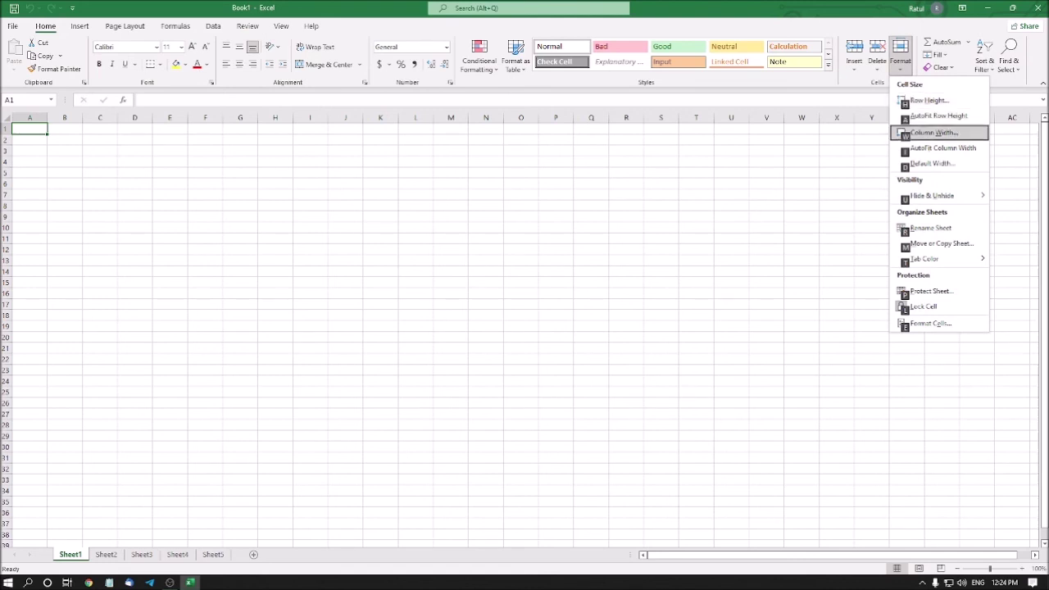
key(Down)
key(Down)
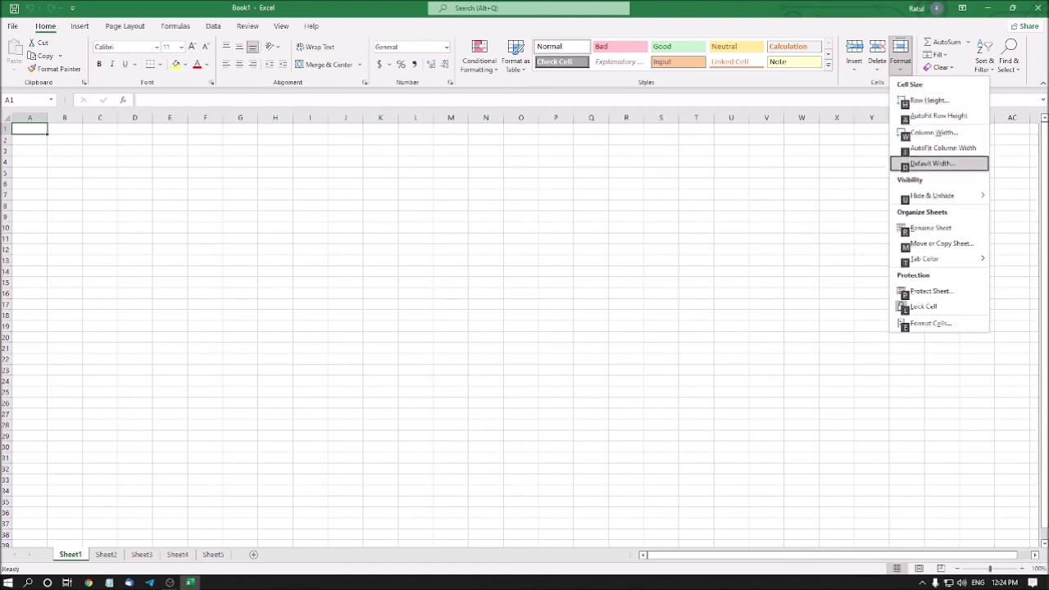
key(Down)
key(Down)
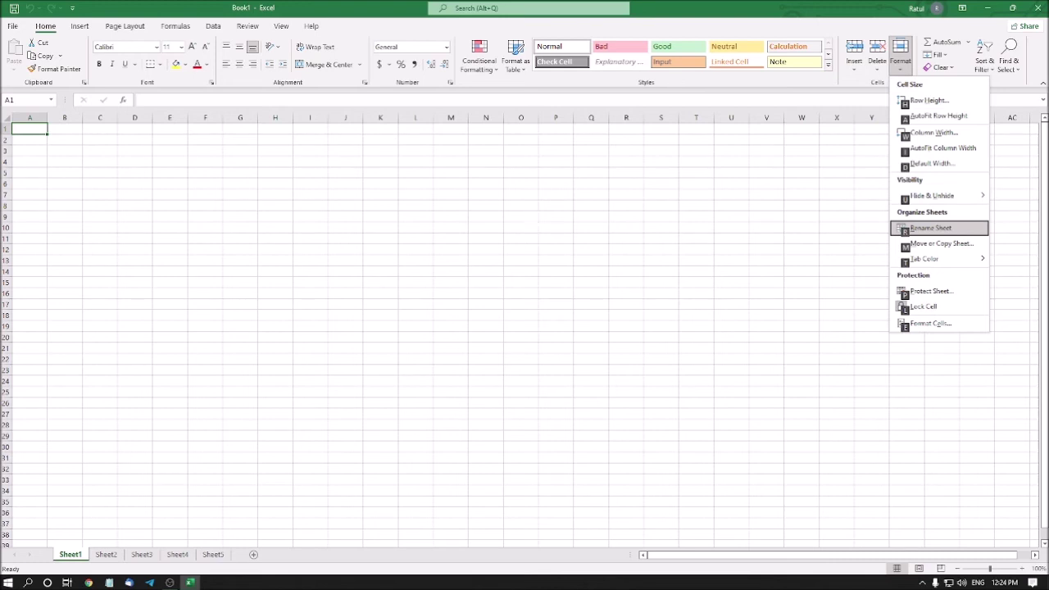
Rename Sheet1 to January.
key(Return)
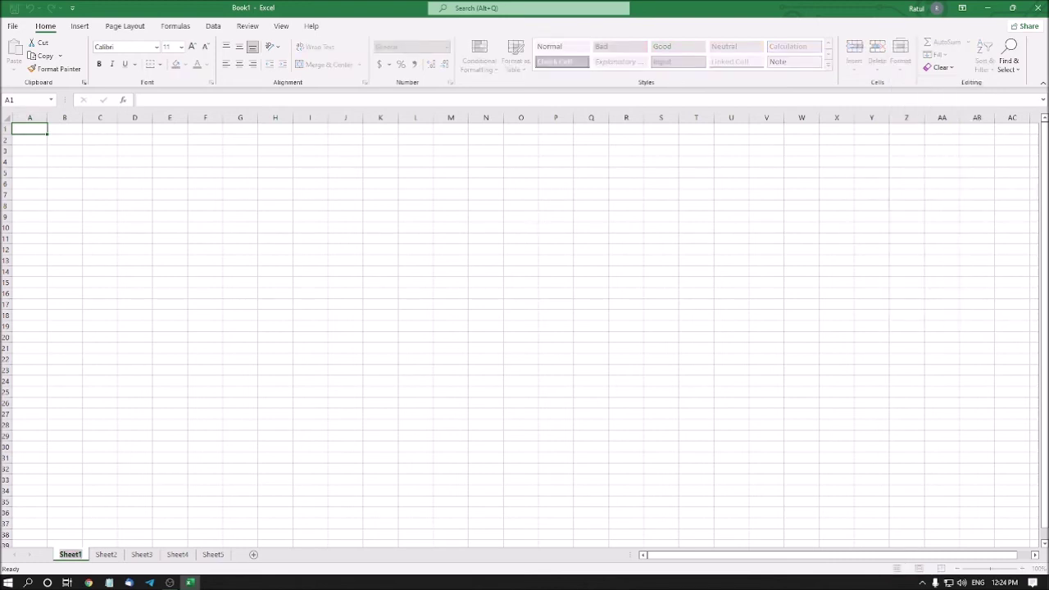
key(BackSpace)
text(January)
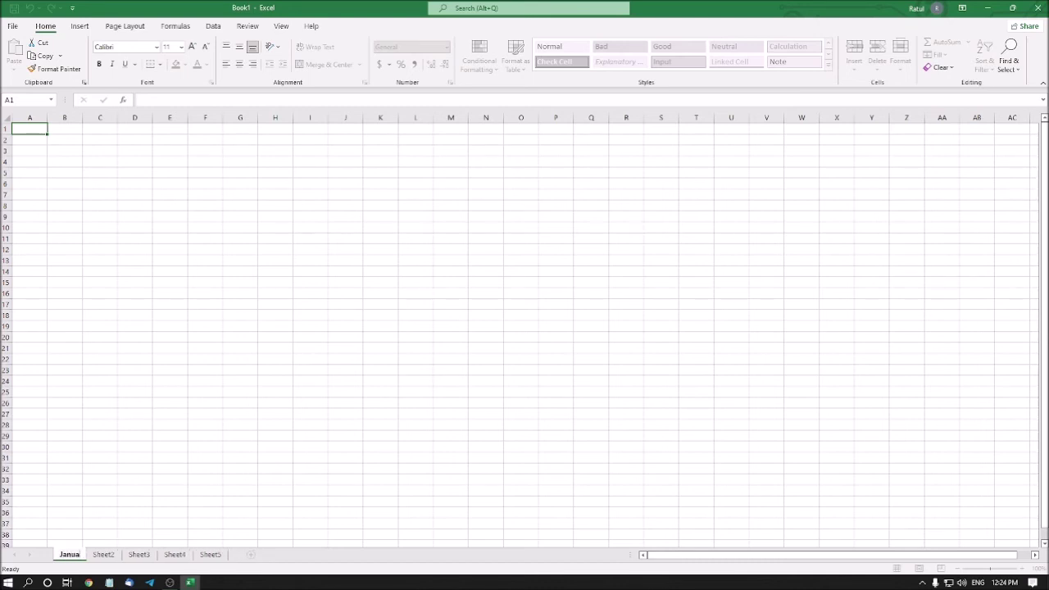
key(Return)
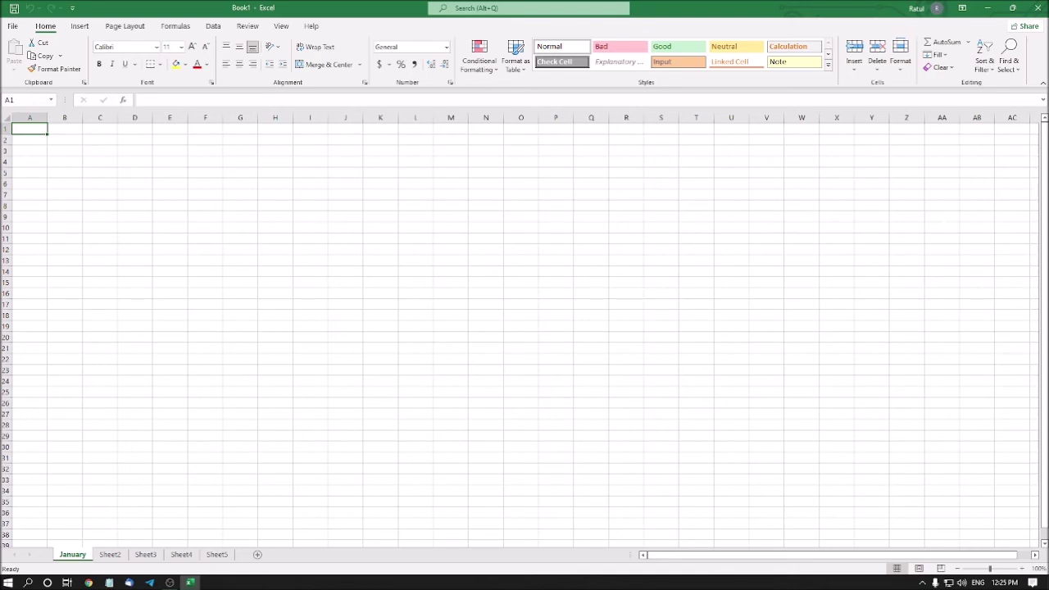
Go to Sheet2 and make a first attempt at naming it February.
key(ctrl+Page_Down)
key(ctrl+Page_Up)
key(ctrl+Page_Down)
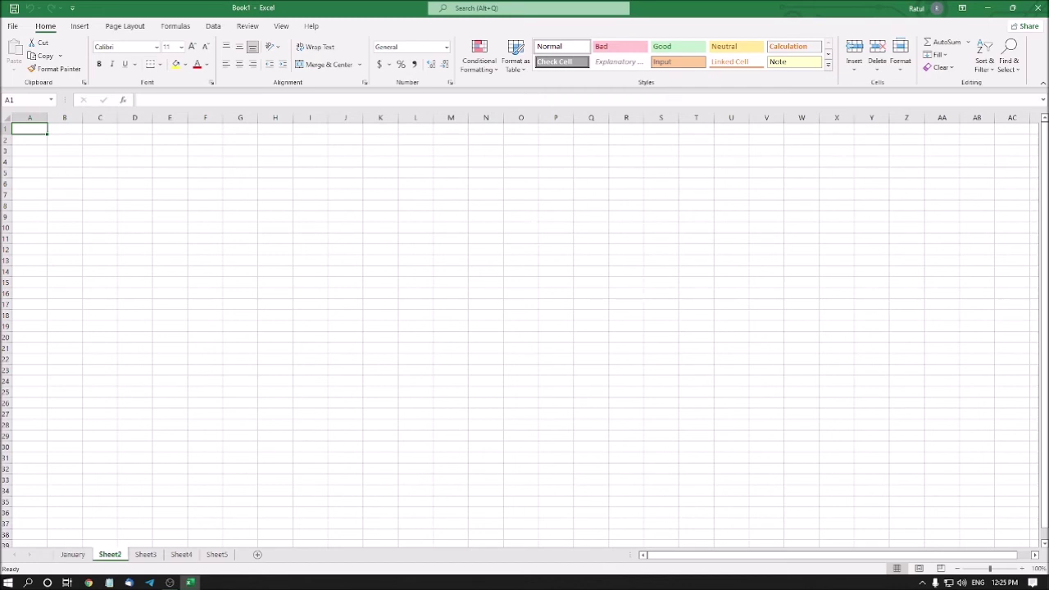
key(alt+h)
text(orFebruary)
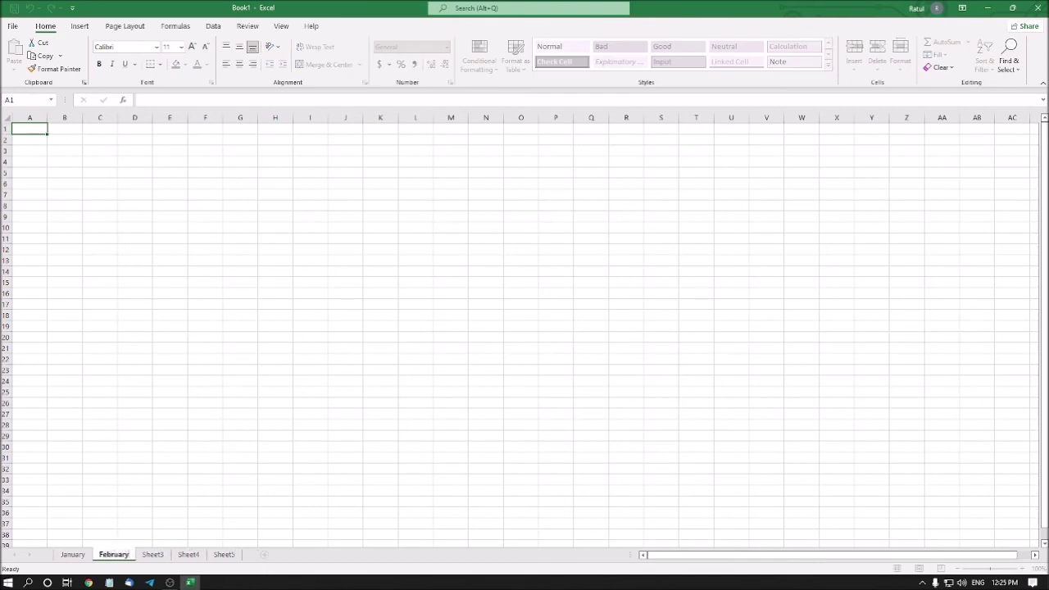
key(Return)
Rename the second sheet to February using Home > Format > Rename Sheet (Alt+H, O, R).
key(ctrl+Page_Up)
key(ctrl+Page_Down)
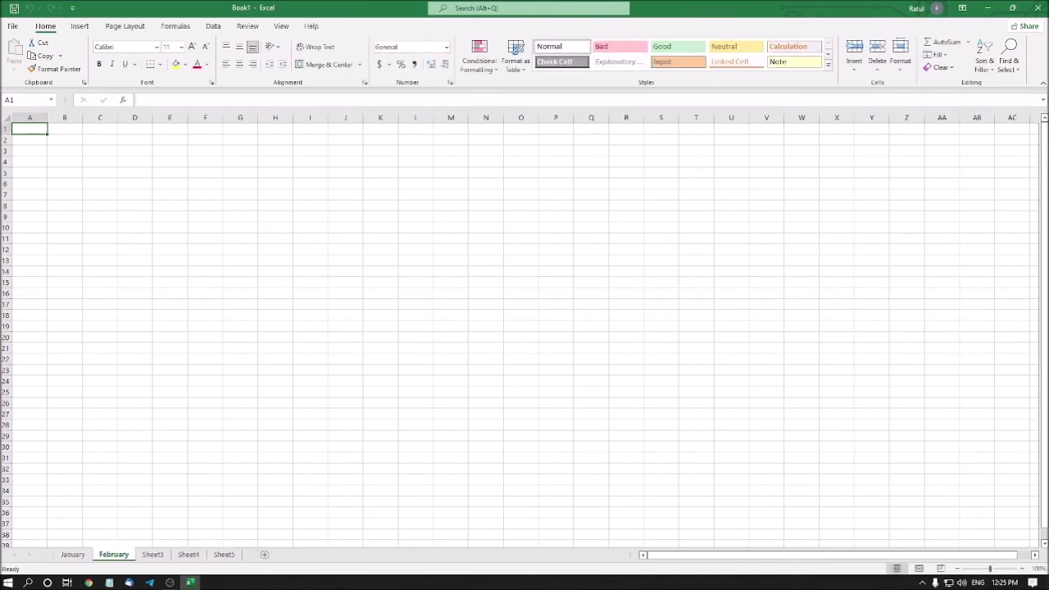
key(alt+h)
key(o)
key(r)
text(Feb)
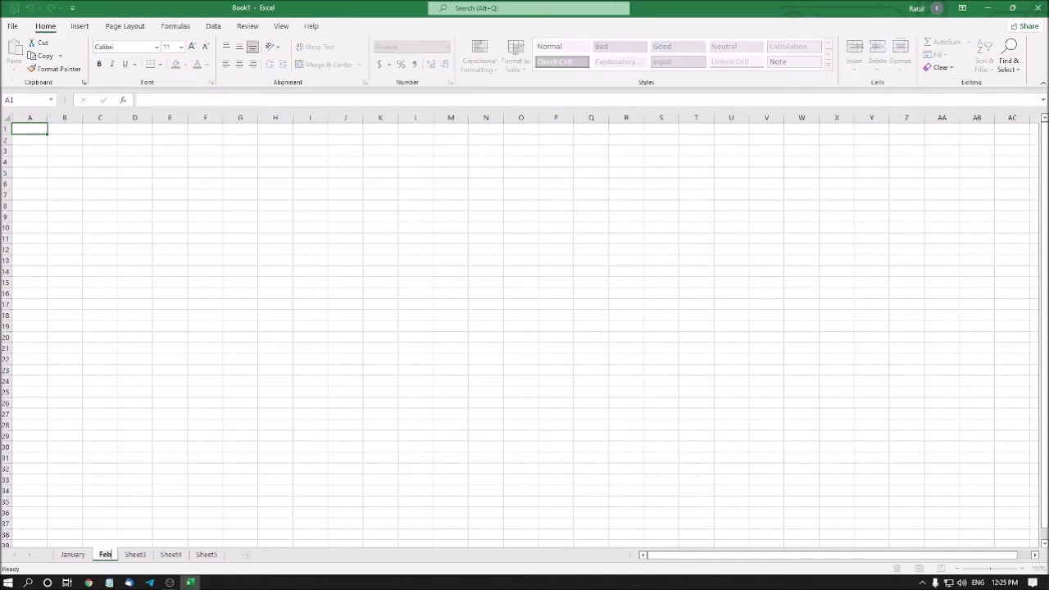
text(ruary)
key(Return)
key(ctrl+Page_Up)
key(ctrl+Page_Down)
key(ctrl+Page_Down)
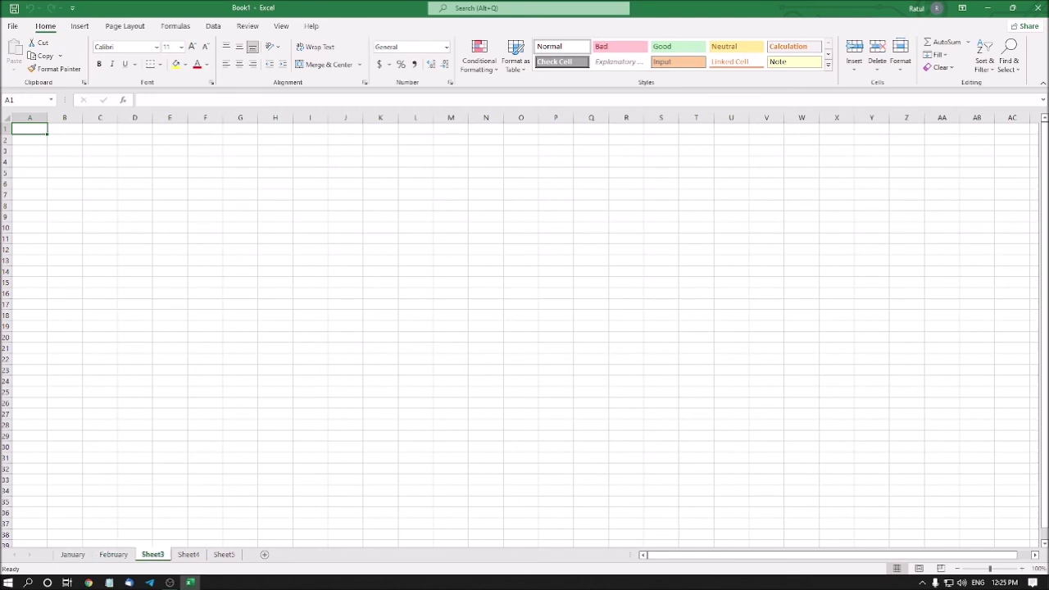
Rename Sheet3 to March, and cancel a stray entry typed into Sheet4.
key(alt+h)
text(orMarch)
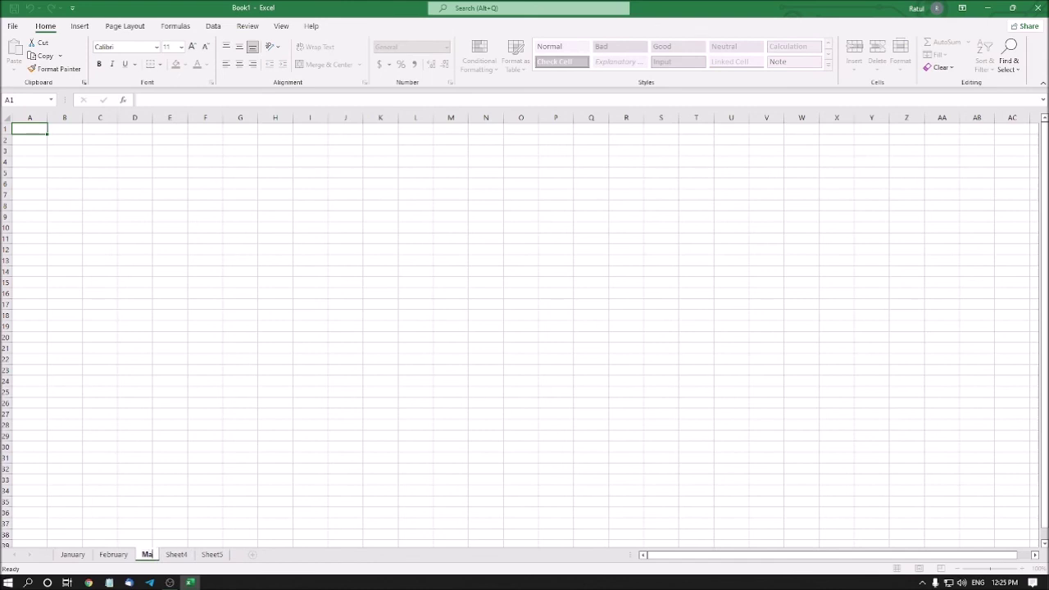
key(Return)
key(ctrl+Page_Down)
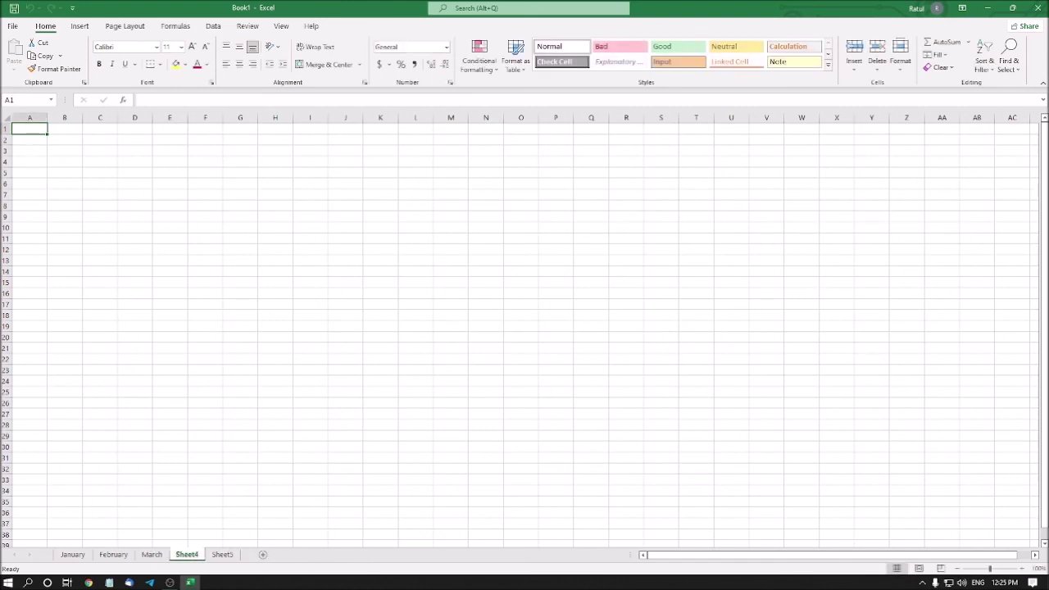
text(pri)
key(Escape)
Rename Sheet5 to May.
key(ctrl+Page_Down)
key(alt+h)
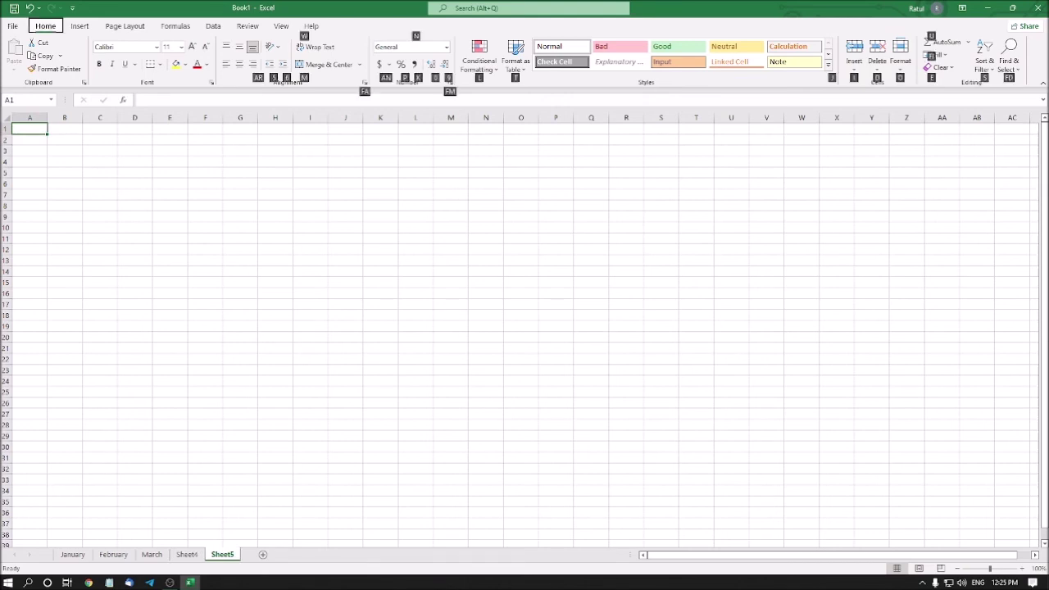
text(orMay)
key(Return)
Rename Sheet4 to April with Alt+H, O, R.
key(ctrl+Page_Up)
key(ctrl+Page_Up)
key(ctrl+Page_Up)
key(ctrl+Page_Up)
key(ctrl+Page_Down)
key(ctrl+Page_Down)
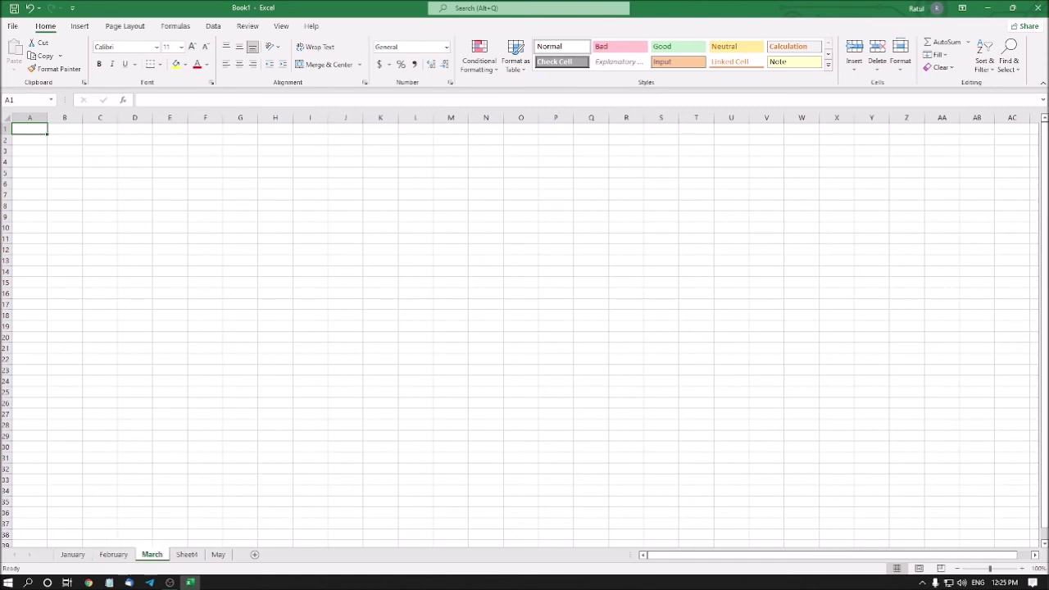
key(ctrl+Page_Down)
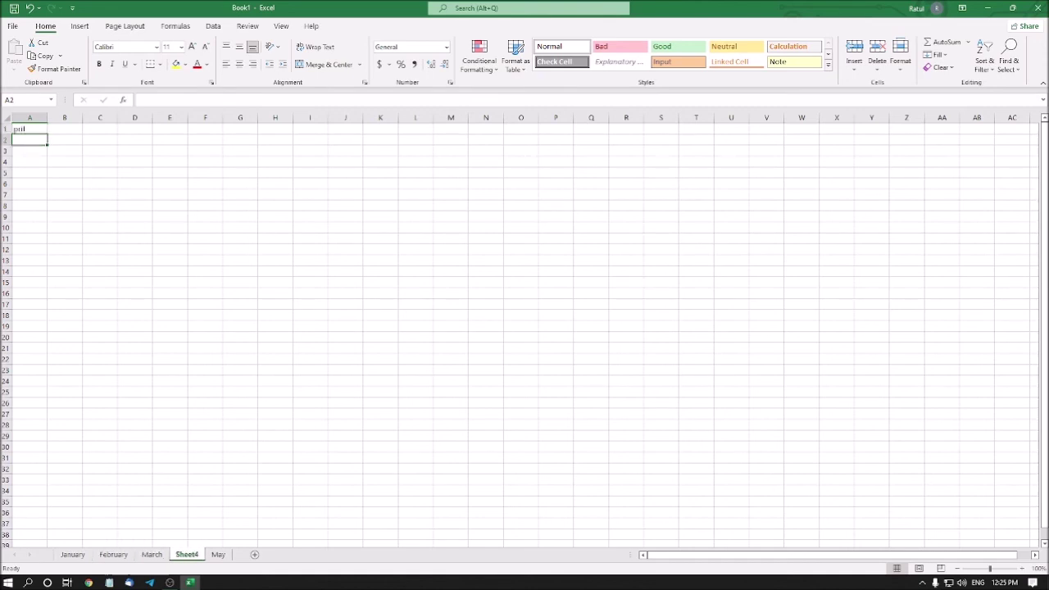
key(alt+h)
key(o)
key(r)
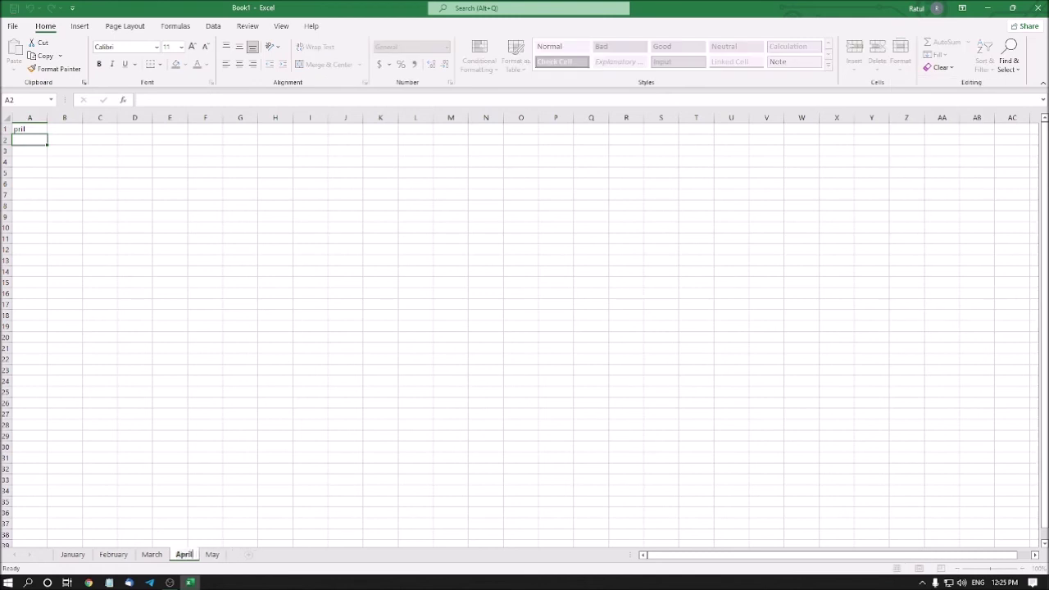
text(Ap)
text(ril)
key(Return)
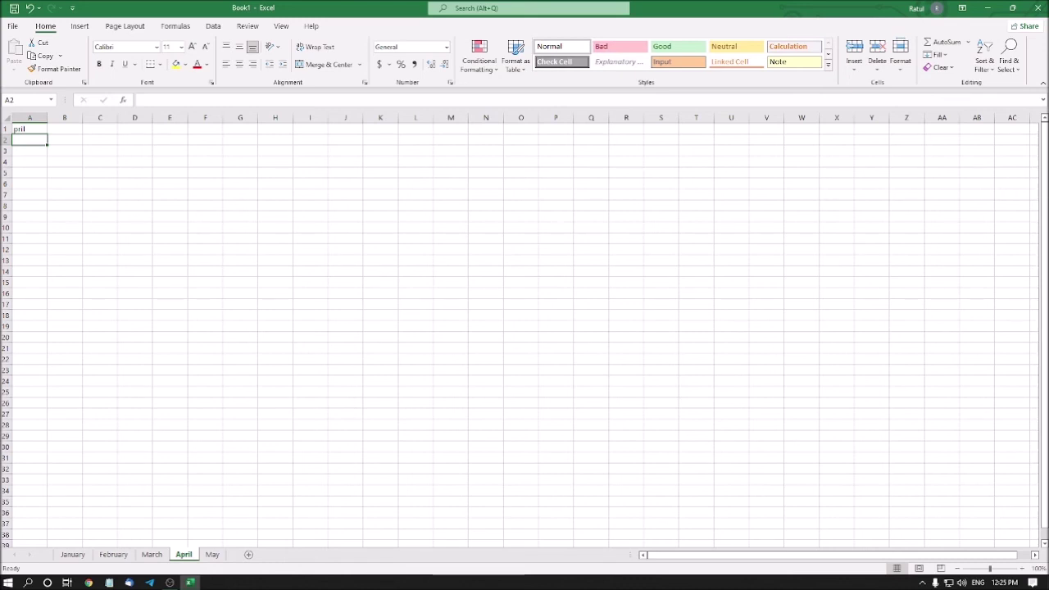
key(ctrl+Page_Down)
key(ctrl+Page_Up)
key(ctrl+Page_Up)
key(ctrl+Page_Up)
key(ctrl+Page_Up)
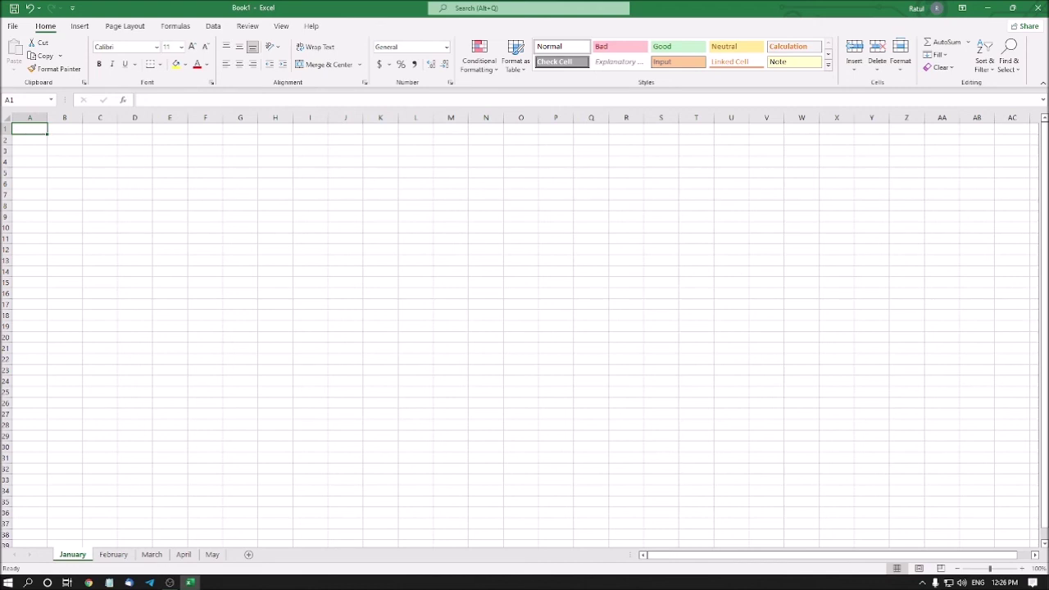
Delete the active January sheet using Home > Delete > Delete Sheet.
key(alt+h)
key(d)
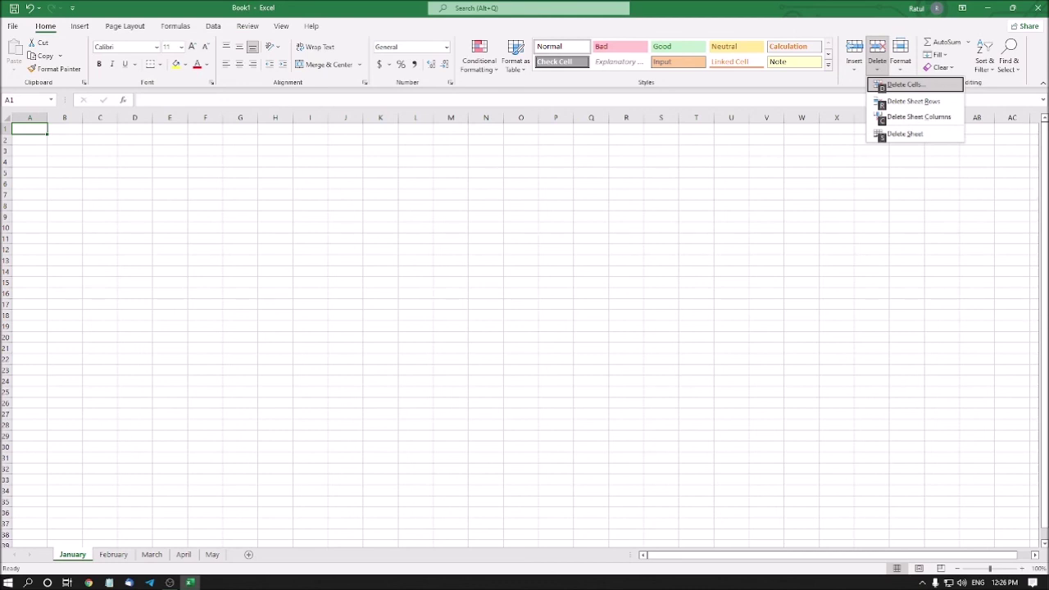
key(Down)
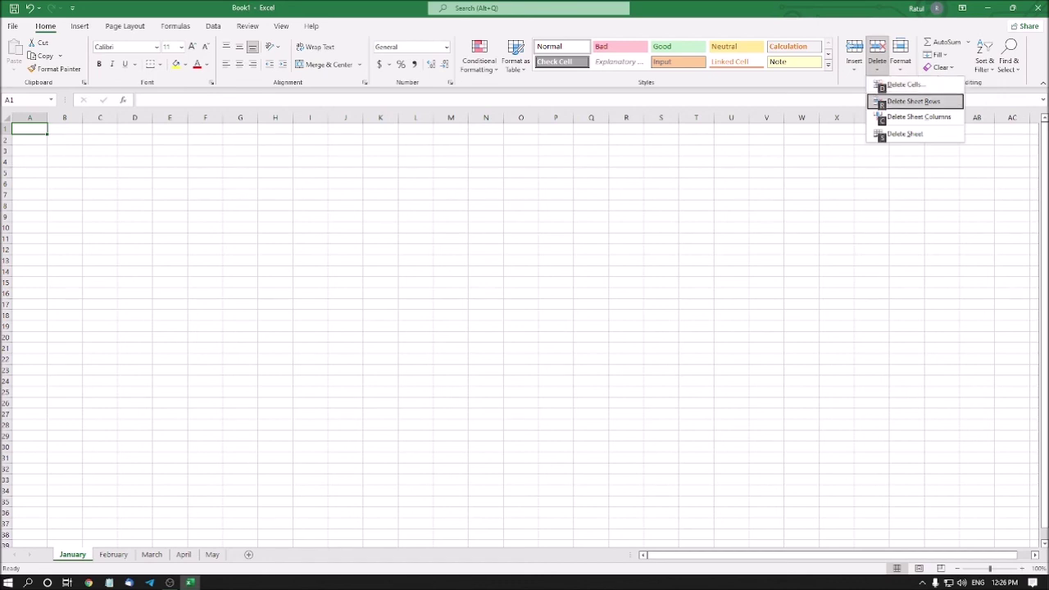
key(Down)
key(Up)
key(Down)
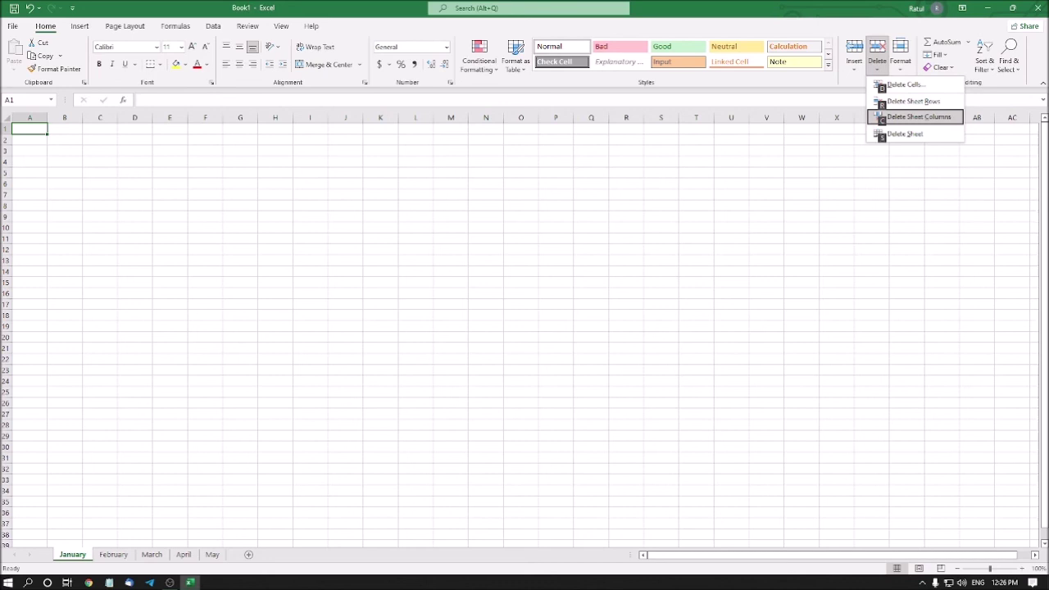
key(Down)
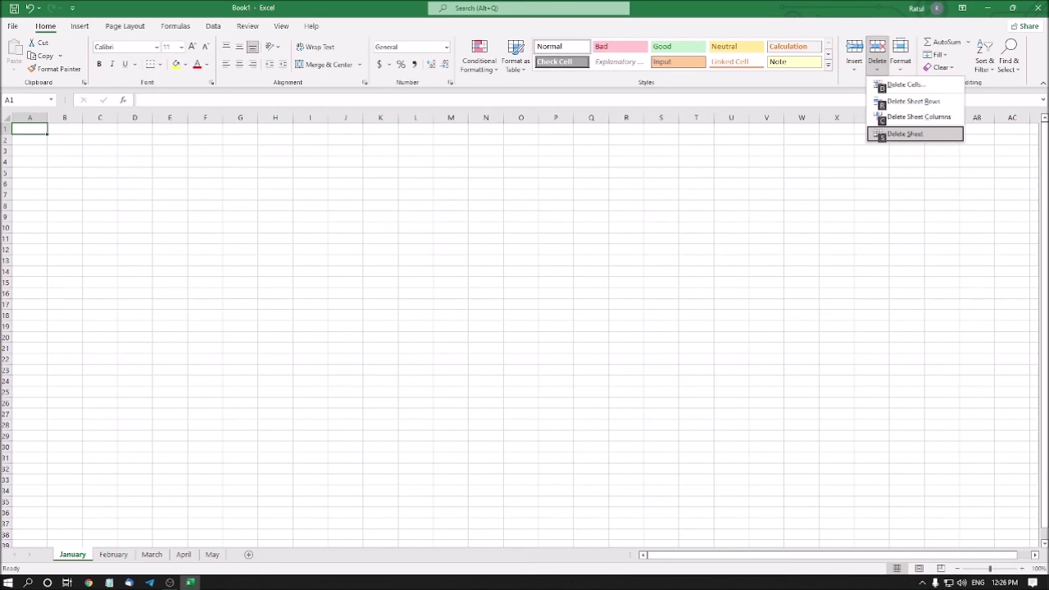
key(Return)
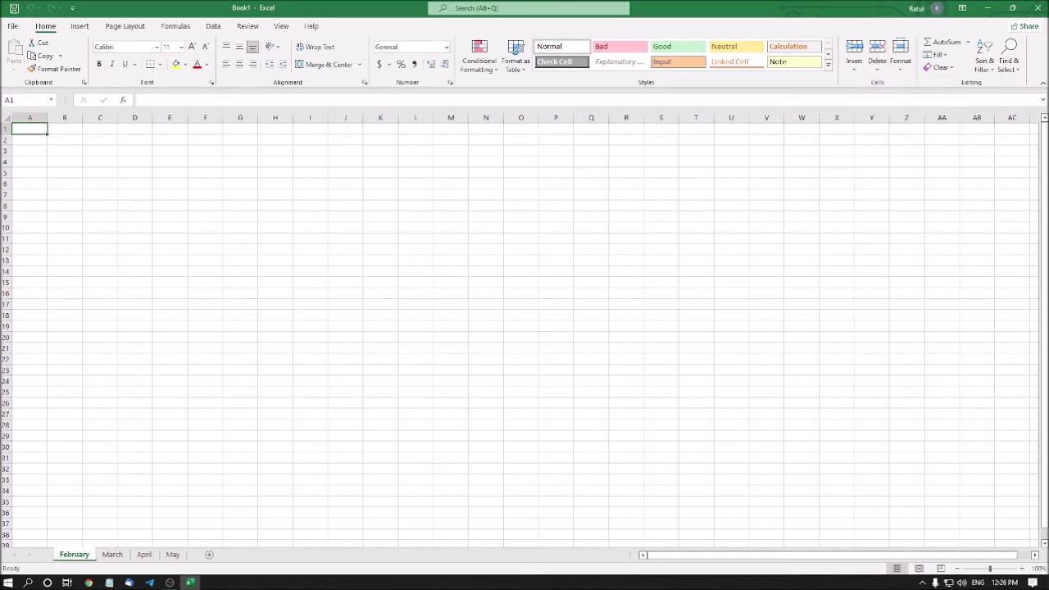
Delete the February sheet with Home > Delete > Delete Sheet (Alt+H, D, S).
key(ctrl+Page_Down)
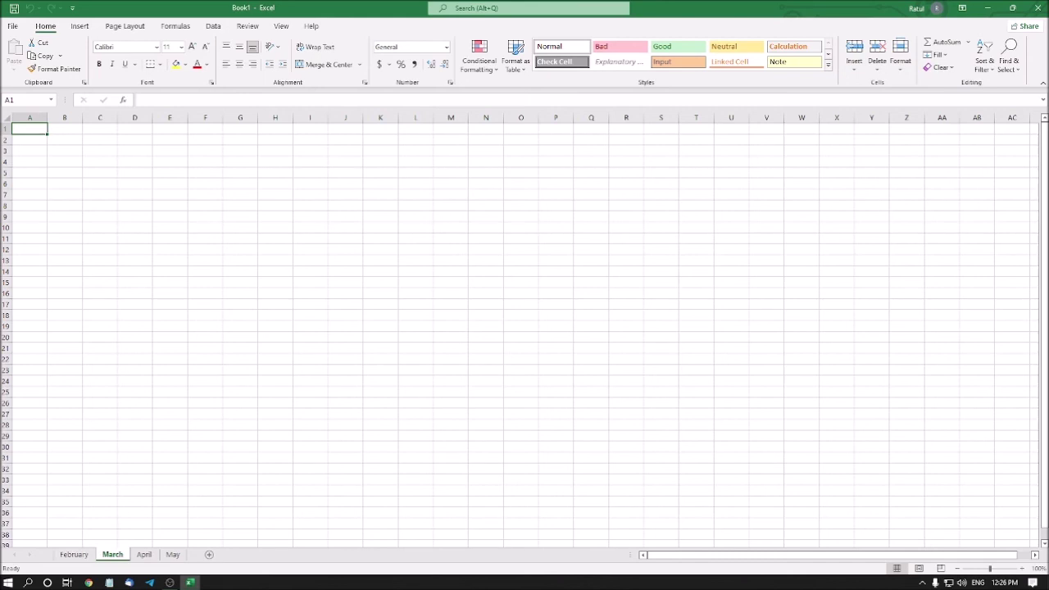
key(ctrl+Page_Down)
key(ctrl+Page_Down)
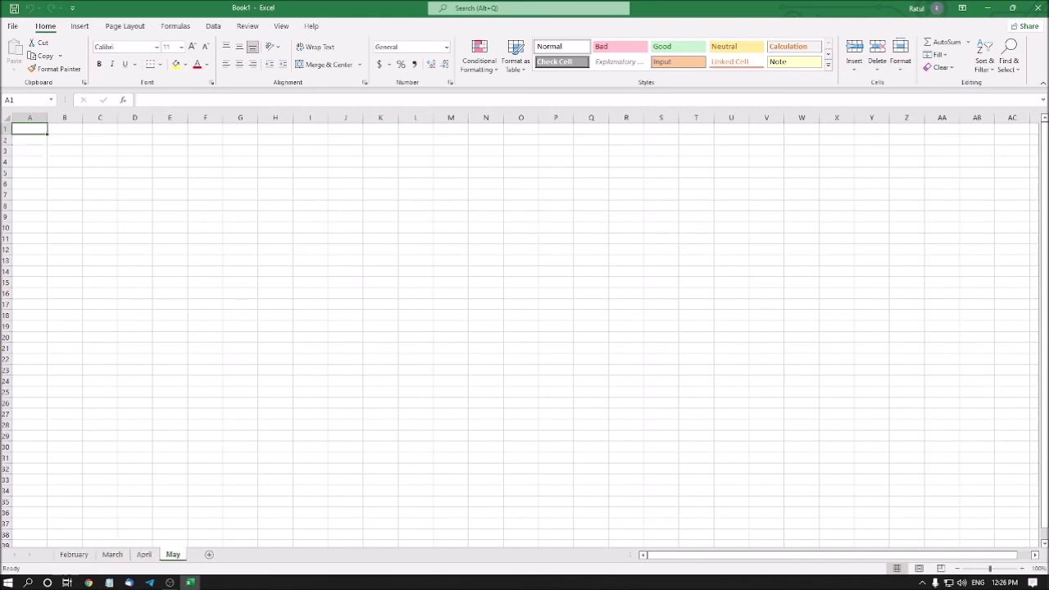
key(ctrl+Page_Up)
key(ctrl+Page_Up)
key(ctrl+Page_Up)
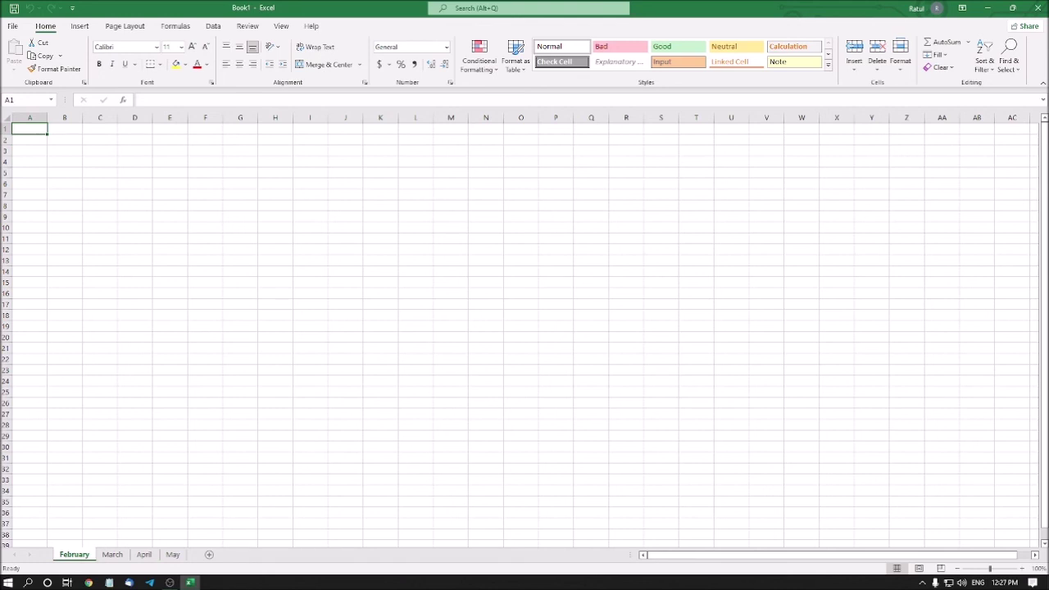
key(alt+h)
key(d)
key(s)
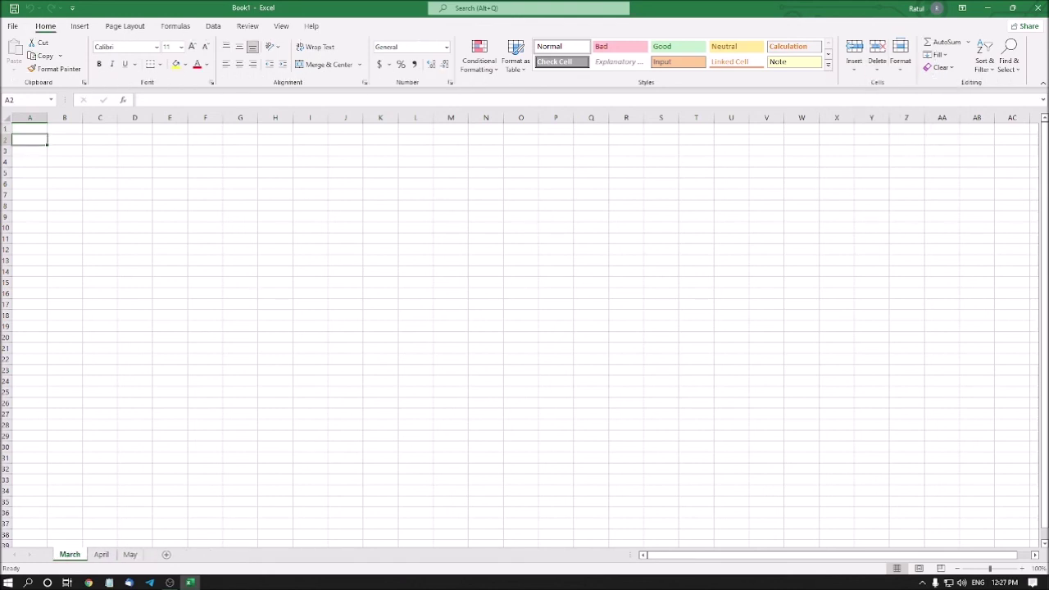
Check that only the March, April and May sheets remain.
key(ctrl+Page_Down)
key(ctrl+Page_Up)
key(ctrl+Page_Down)
key(ctrl+Page_Up)
key(alt+Tab)
key(alt+Tab)
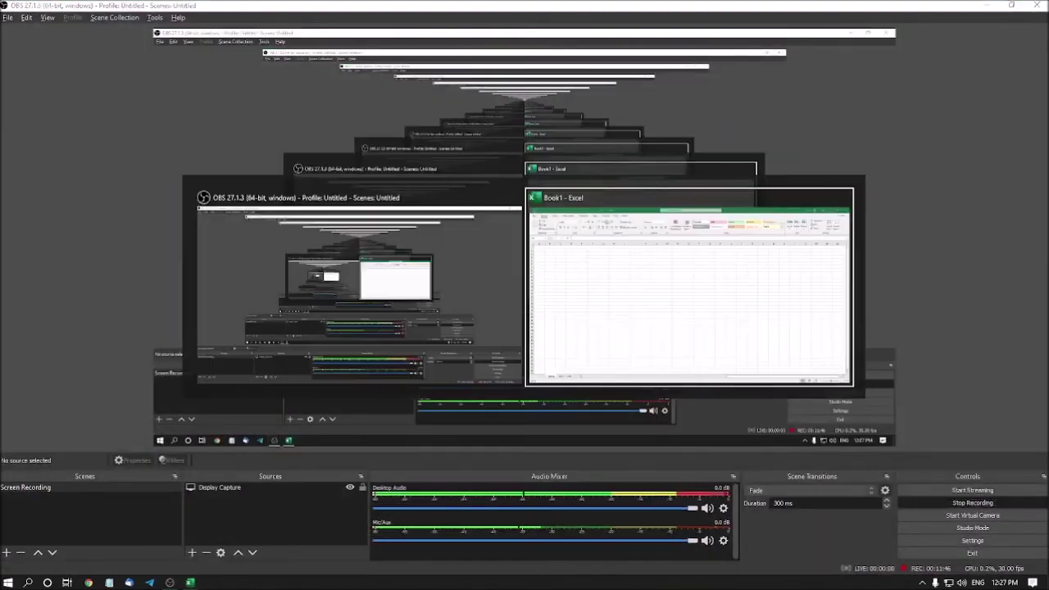
key(ctrl+Page_Down)
key(ctrl+Page_Up)
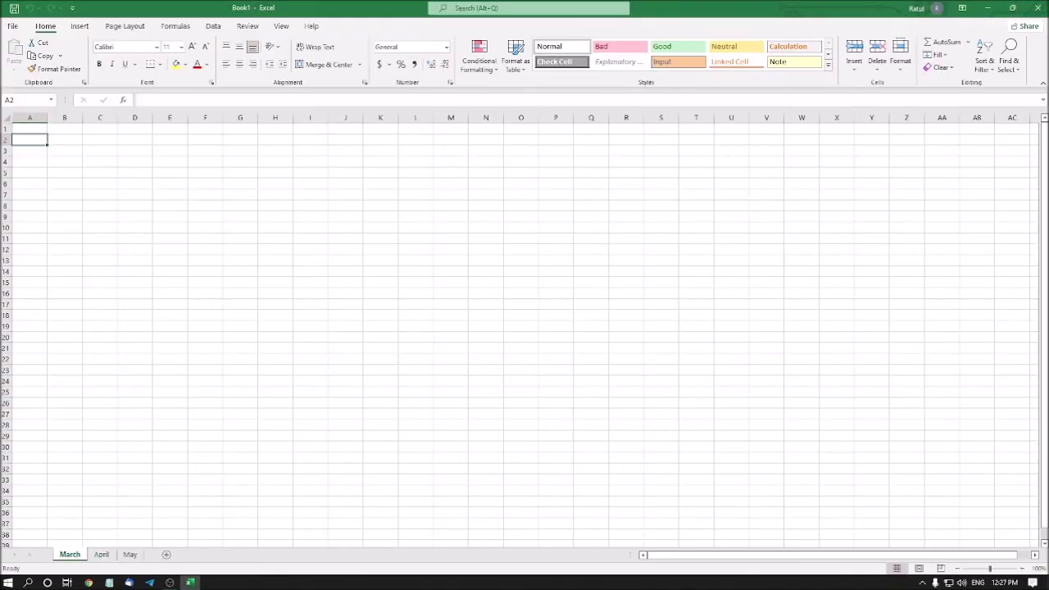
key(ctrl+Page_Down)
key(ctrl+Page_Down)
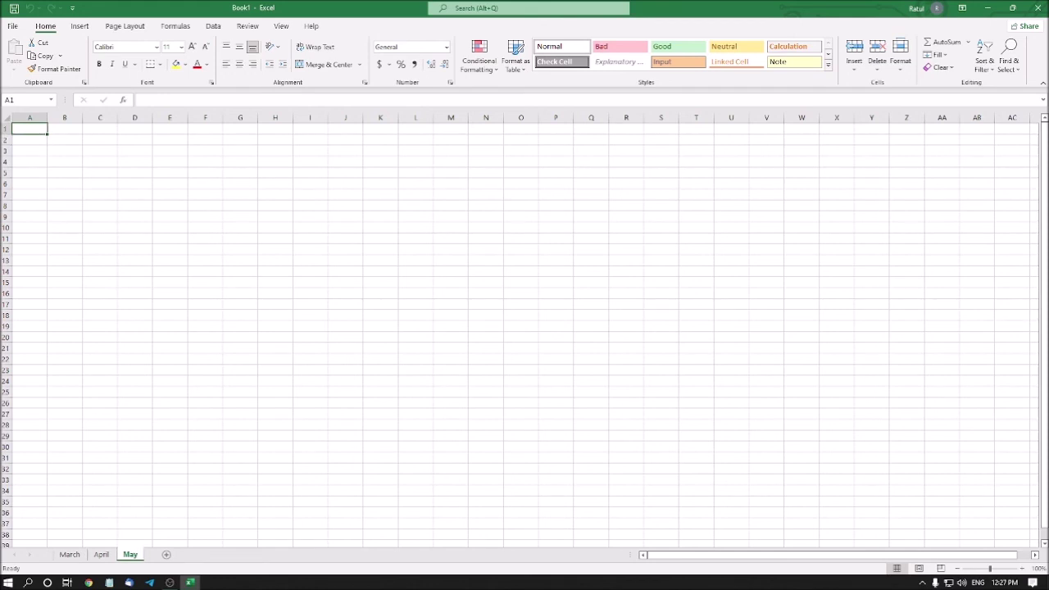